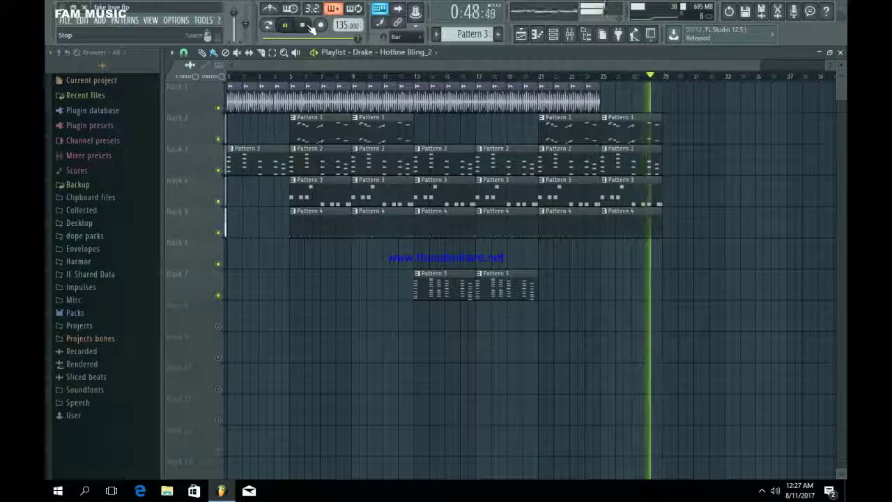
Solo Track 1, play back its audio loop and check the clip's sample settings
click(310, 25)
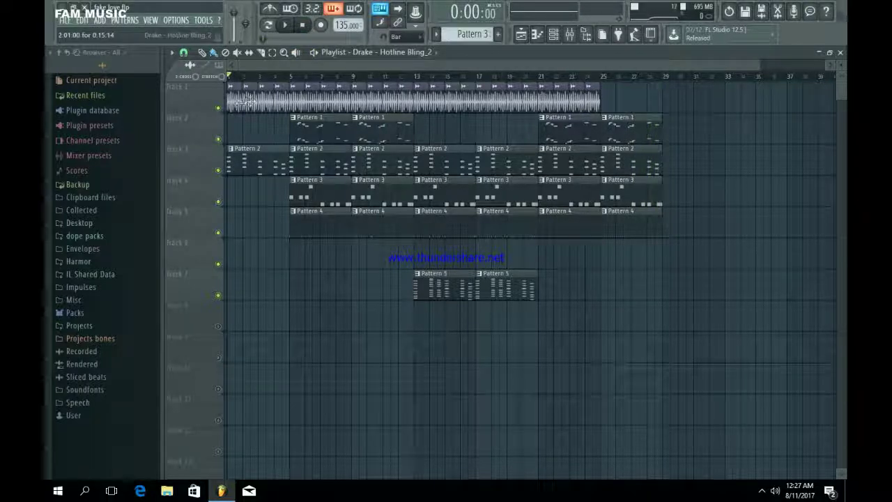
right_click(219, 109)
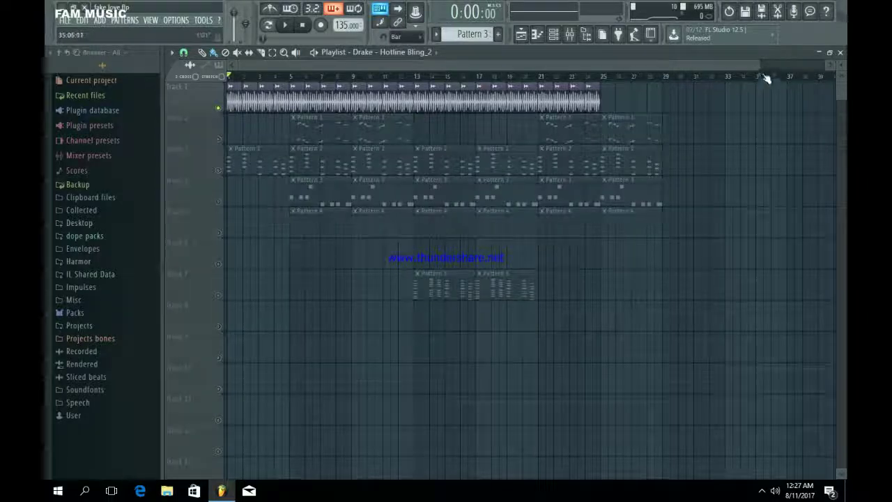
drag(764, 65, 300, 65)
click(285, 25)
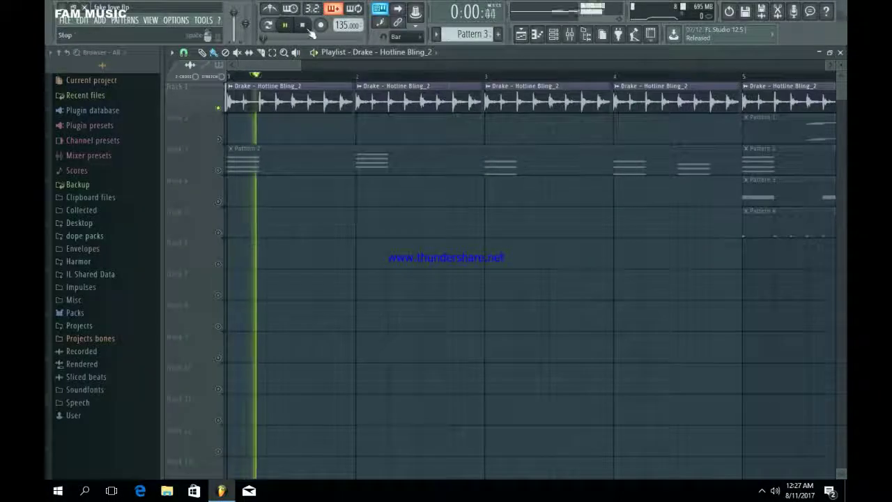
click(310, 30)
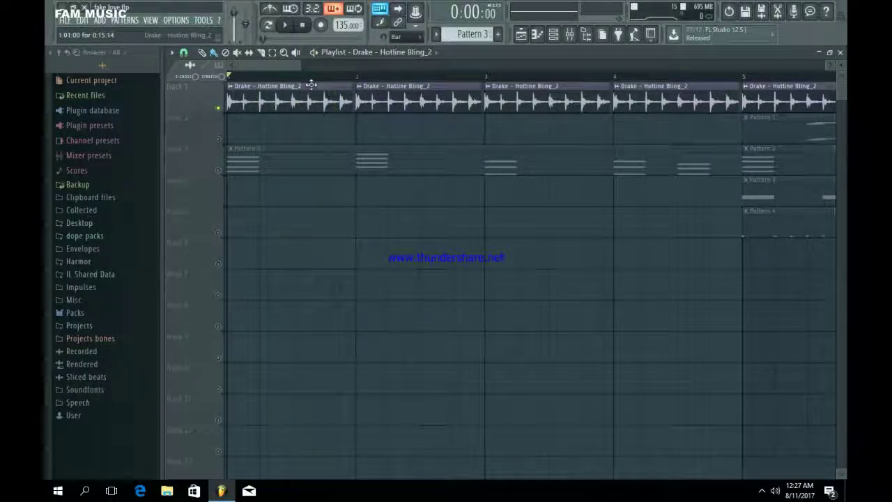
double_click(310, 84)
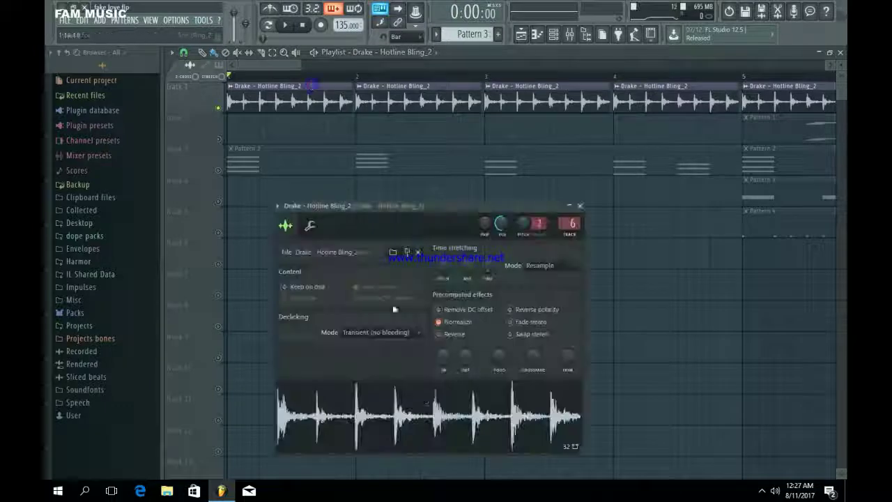
click(580, 207)
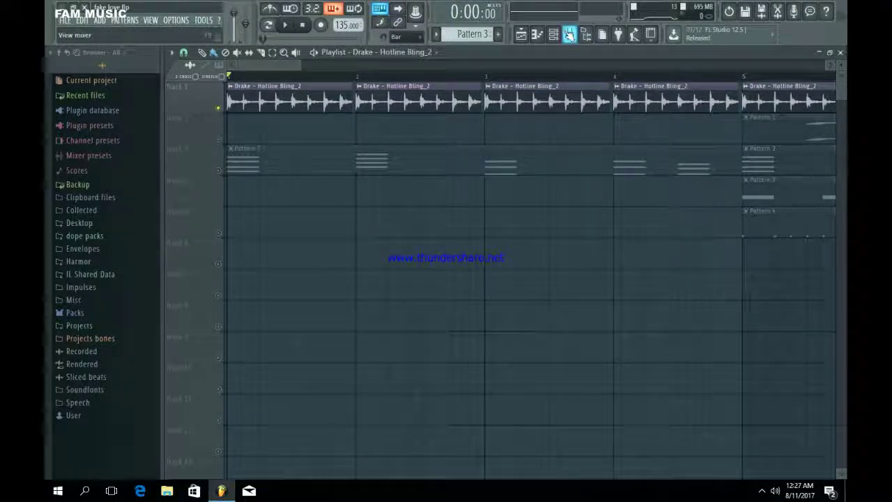
Load Edison into slot 8 of the Master mixer track and bring in the Drake - Hotline Bling song from the desktop
click(569, 34)
click(189, 123)
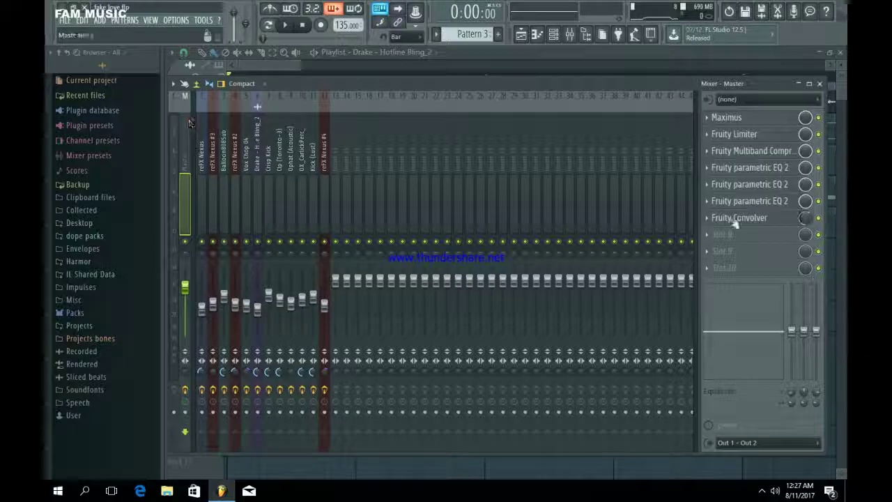
click(718, 237)
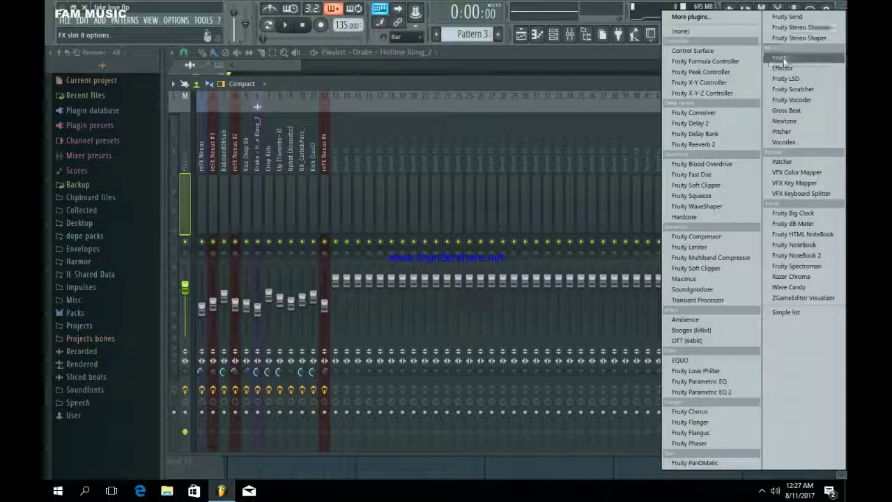
click(782, 58)
click(73, 7)
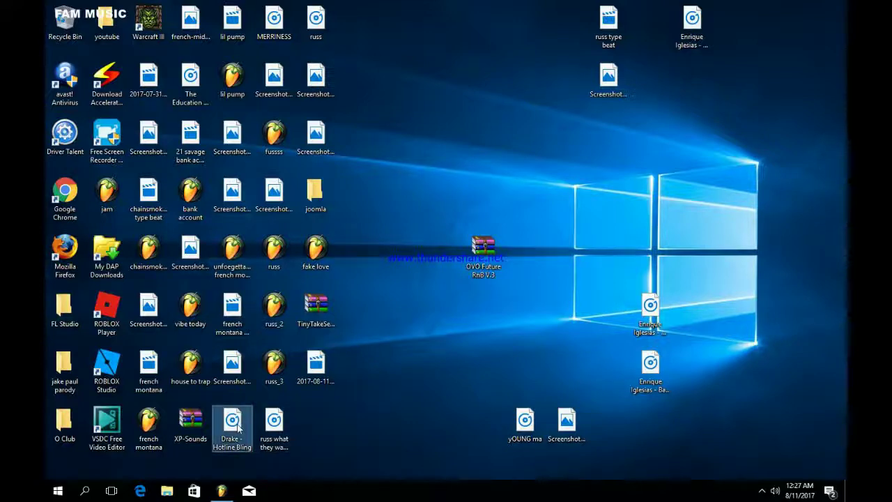
click(223, 493)
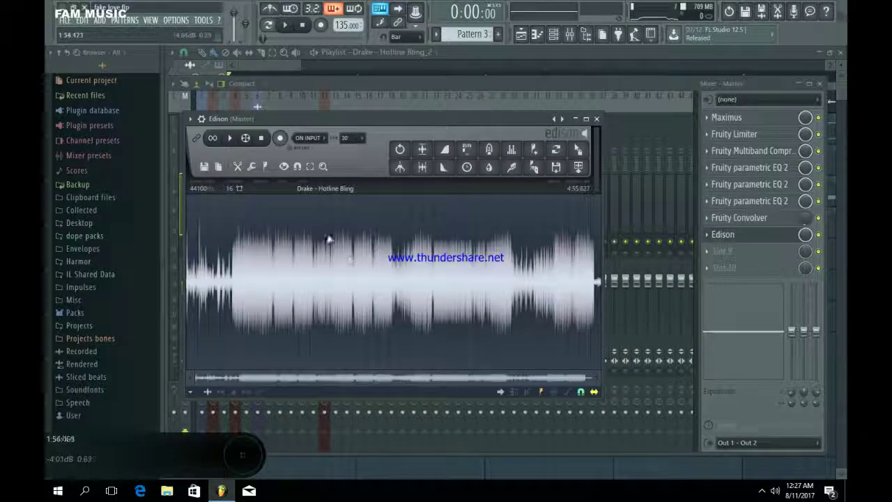
Audition several sections of the Hotline Bling waveform in Edison, looking for an isolated drum passage
click(232, 139)
scroll(241, 245, up, 3)
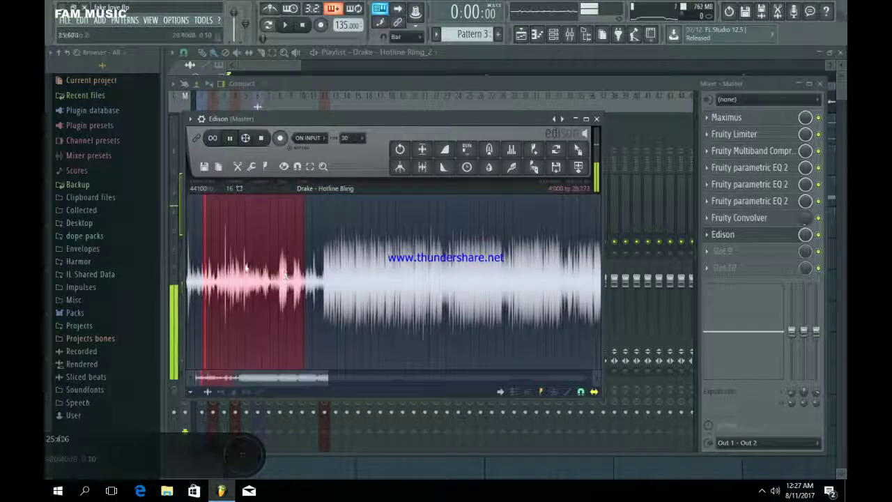
mouse_move(279, 279)
mouse_down()
mouse_move(330, 288)
mouse_move(269, 286)
mouse_up()
drag(304, 317, 391, 317)
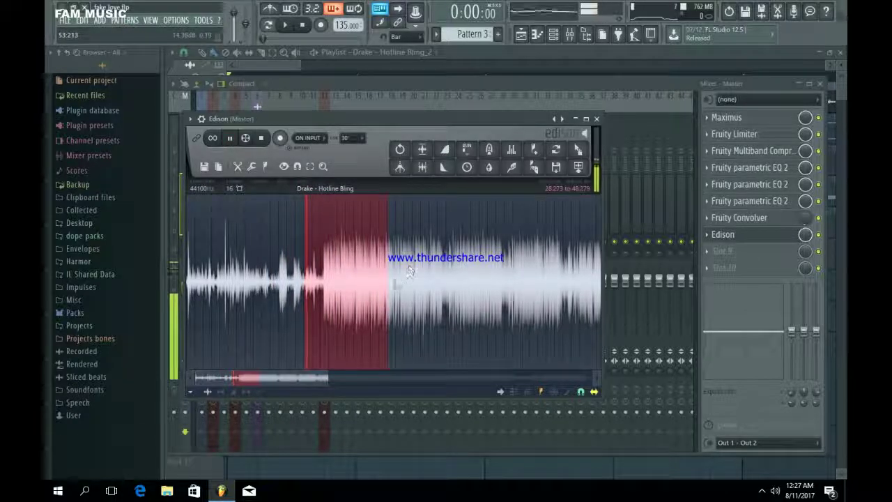
scroll(343, 298, up, 2)
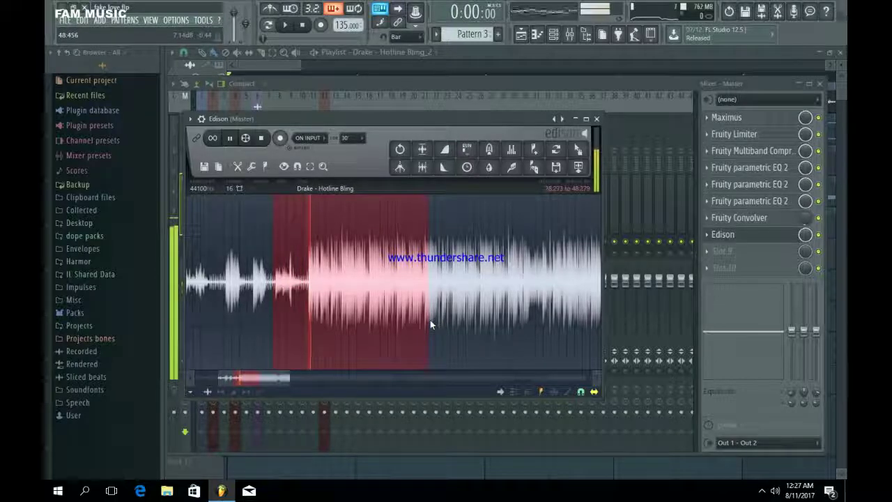
drag(426, 320, 177, 314)
key(space)
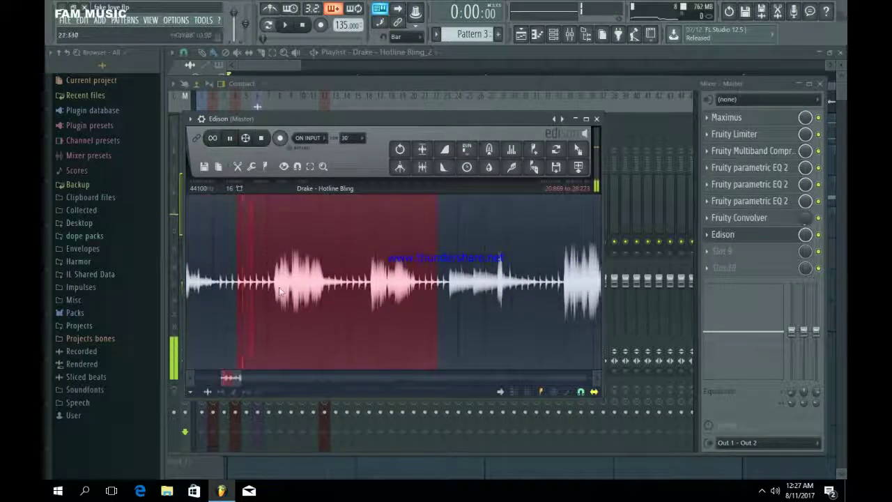
Set the start of the Edison selection on a drum hit in the quiet passage, at about 20.271 s
drag(439, 327, 294, 331)
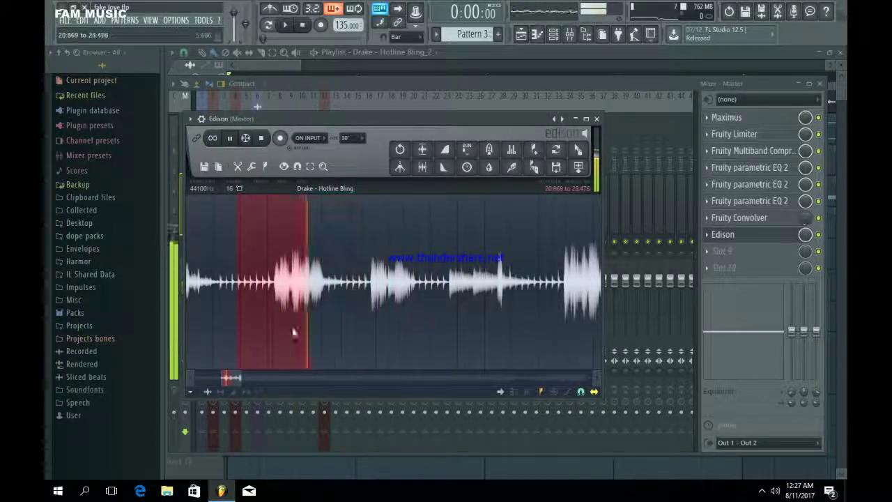
scroll(240, 321, up, 3)
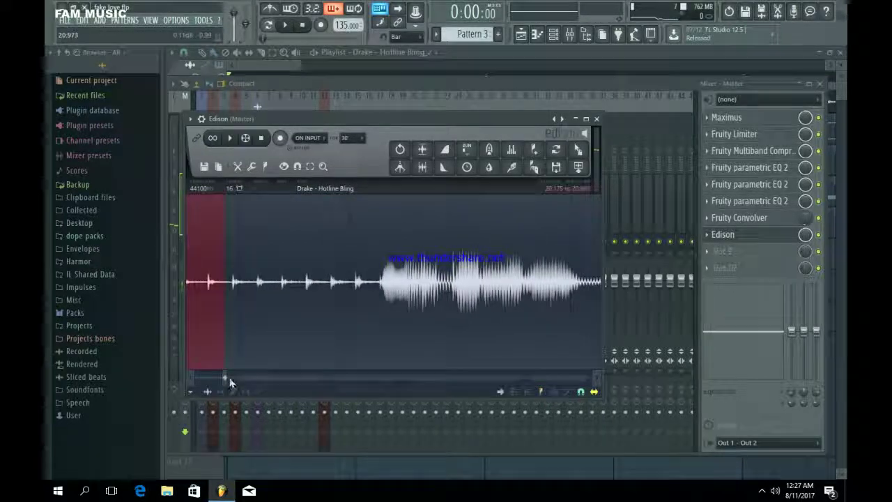
scroll(225, 380, up, 1)
scroll(225, 380, up, 1)
scroll(404, 315, up, 2)
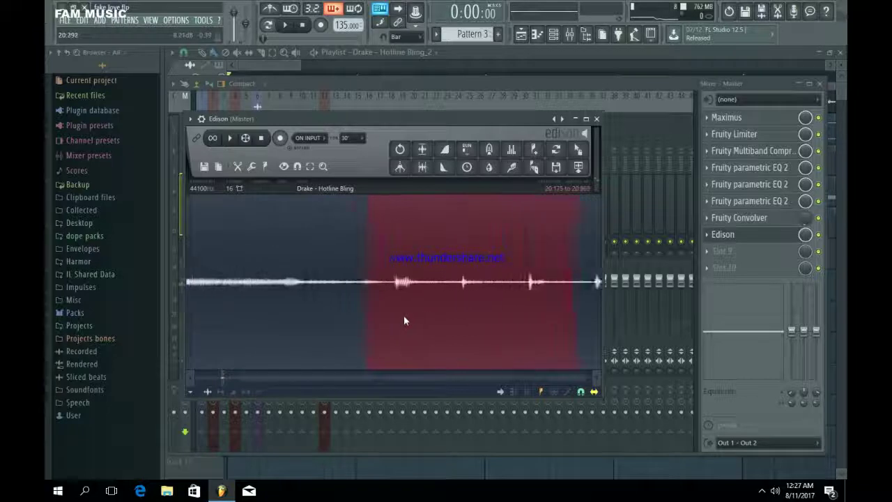
scroll(353, 320, up, 1)
drag(354, 323, 398, 328)
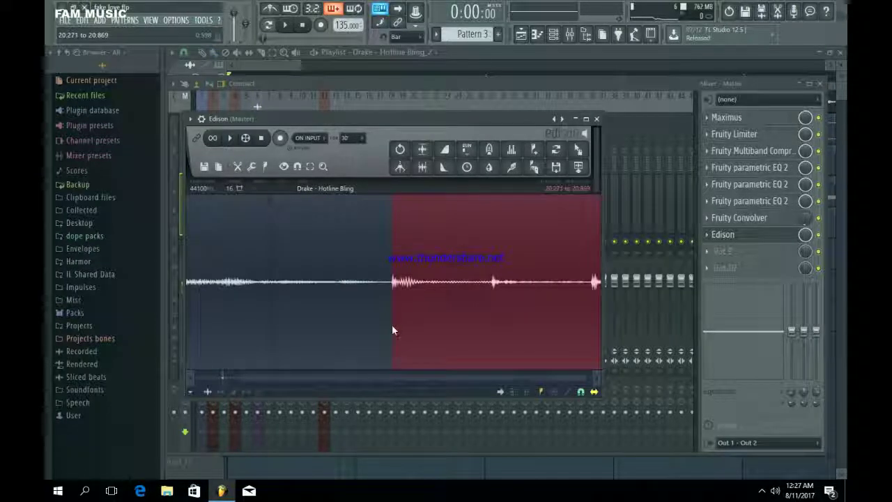
Extend the selection's end to about 21.9 s and audition the drum passage with looped playback on
click(230, 138)
drag(363, 226, 315, 327)
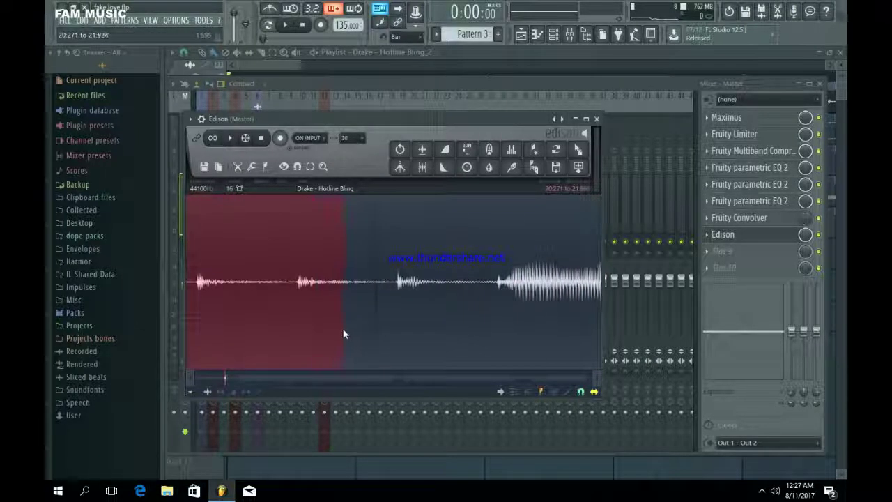
click(232, 139)
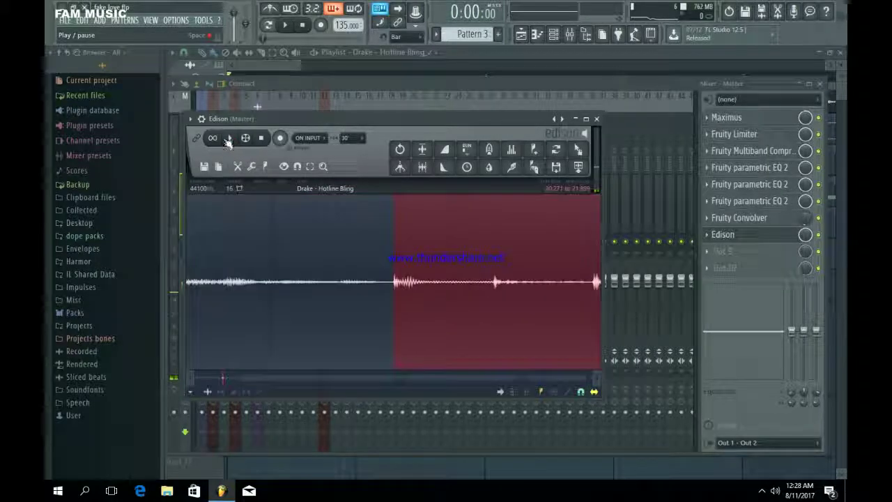
click(213, 139)
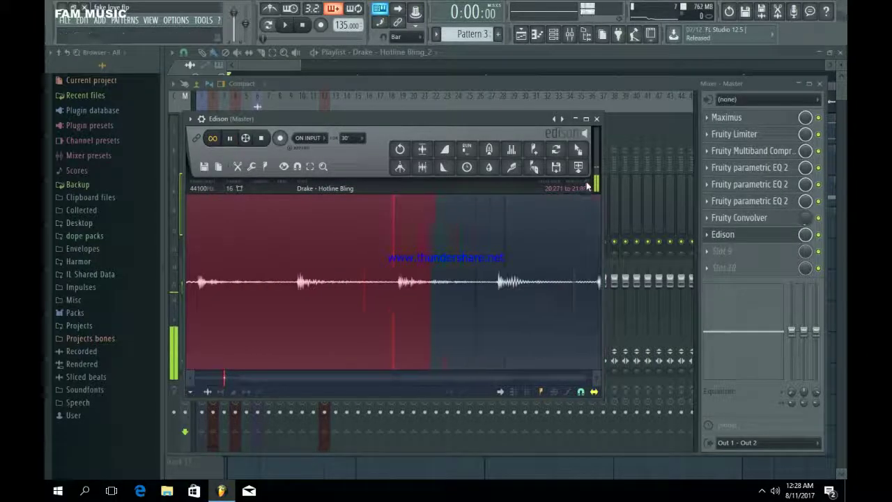
Place the selected Edison audio on Track 6 at bar 1 of the Playlist and audition that track solo
drag(578, 149, 247, 242)
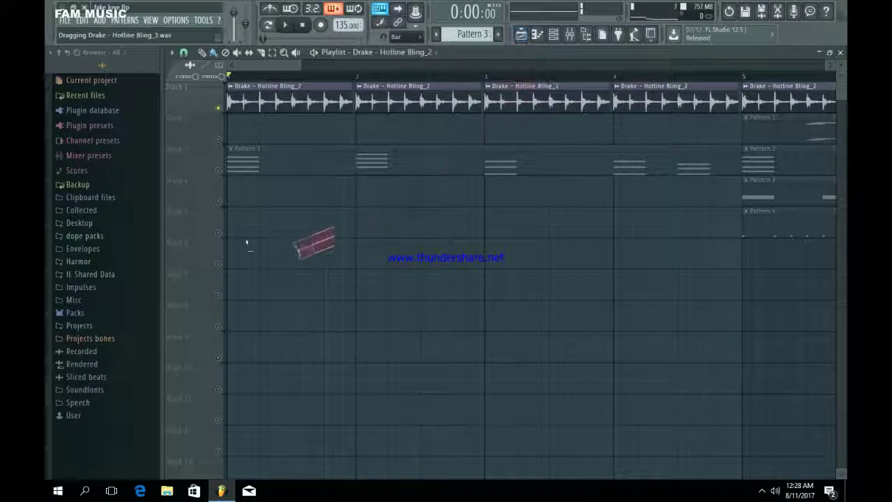
right_click(220, 266)
key(space)
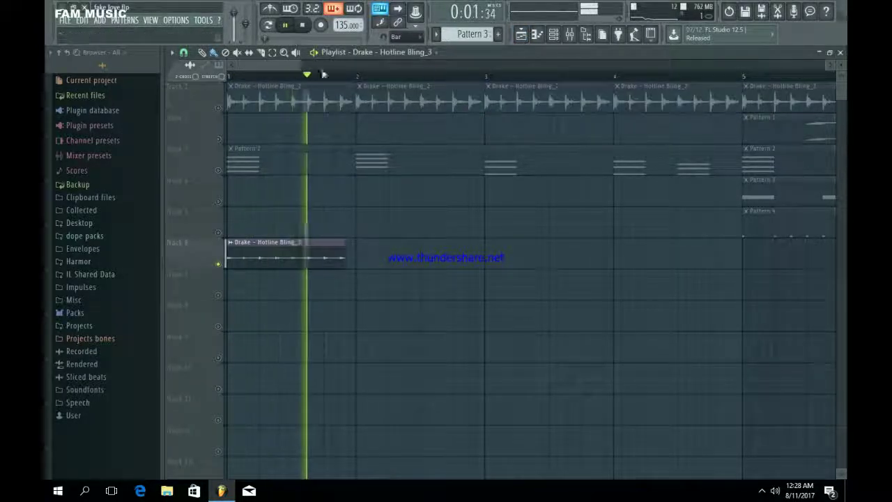
key(space)
Remove Edison from slot 8 of the Master mixer track and return to the Playlist
click(554, 34)
click(570, 33)
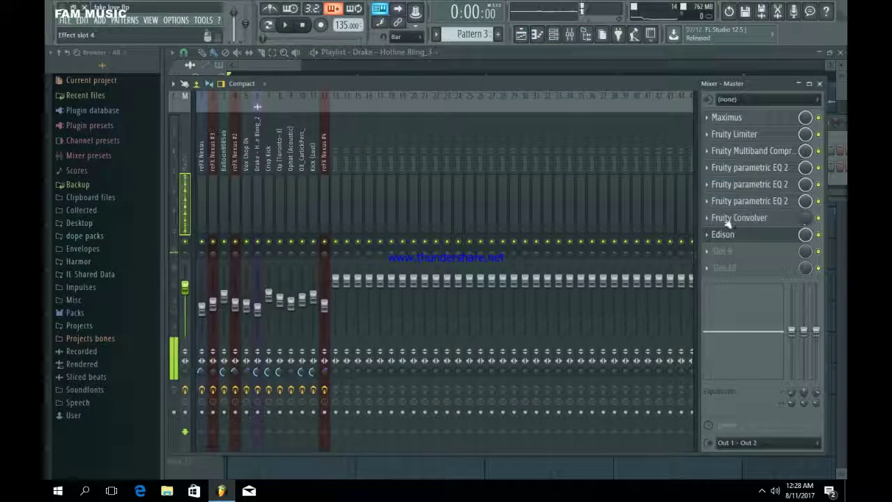
click(709, 235)
key(Escape)
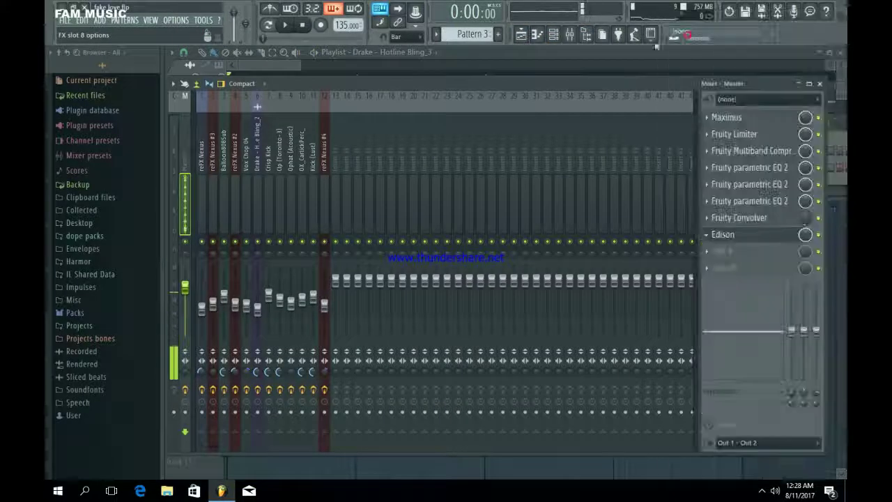
click(523, 35)
Turn on Normalize for the Track 6 drum sample and audition it
double_click(290, 256)
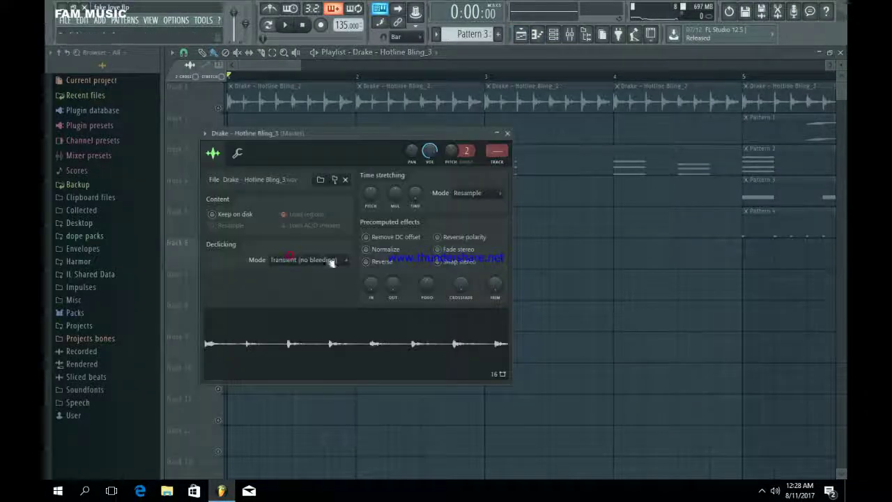
drag(380, 262, 612, 255)
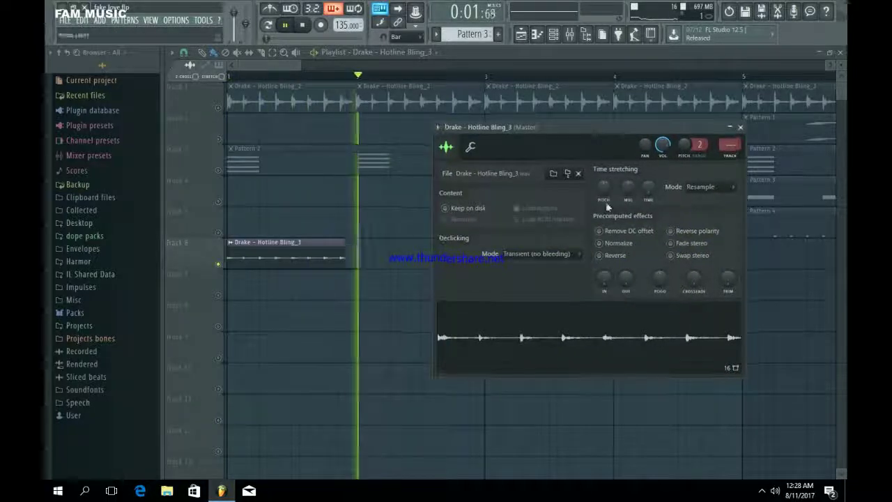
key(space)
click(605, 245)
key(space)
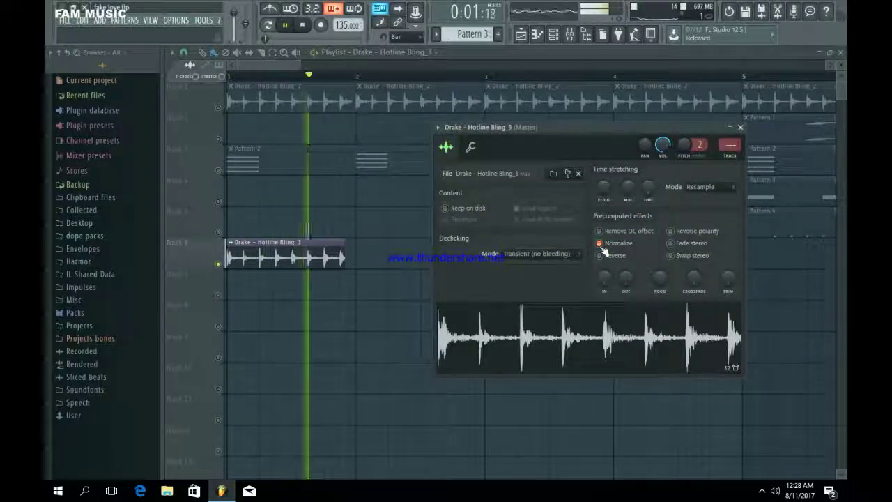
key(space)
key(Escape)
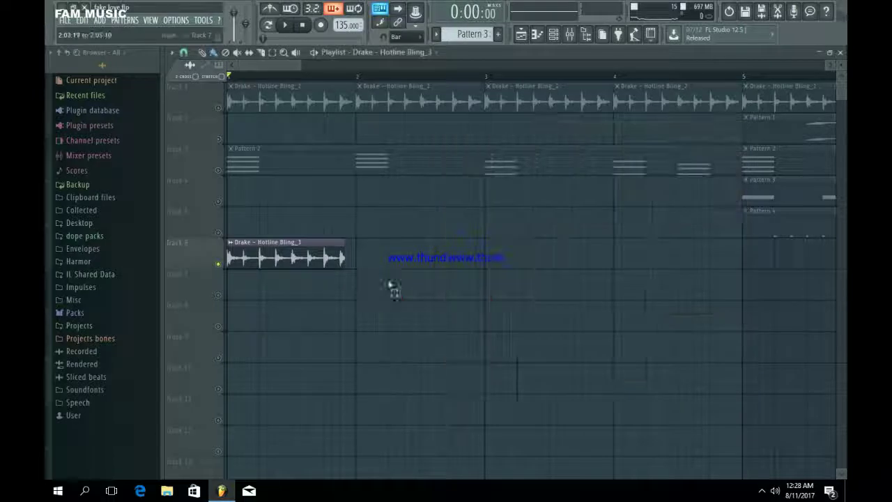
Duplicate the drum clip on Track 6, align the copy to the start of bar 2 and play both back
key(ctrl+b)
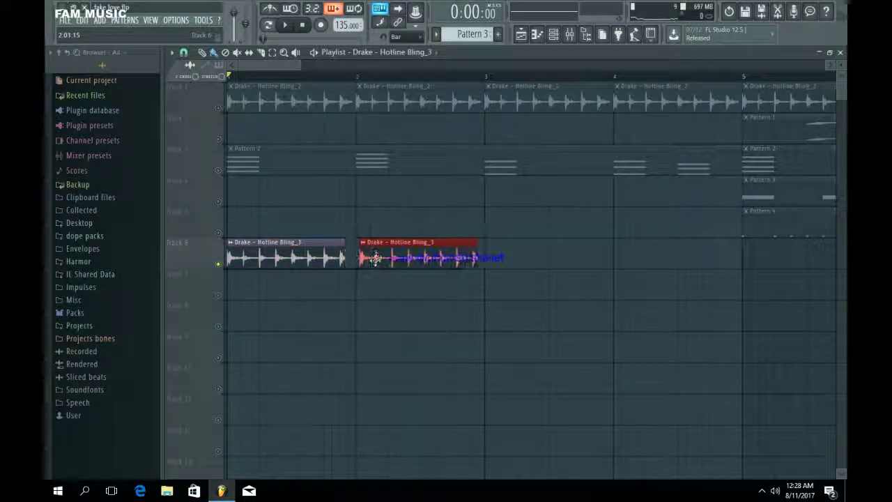
drag(374, 260, 373, 260)
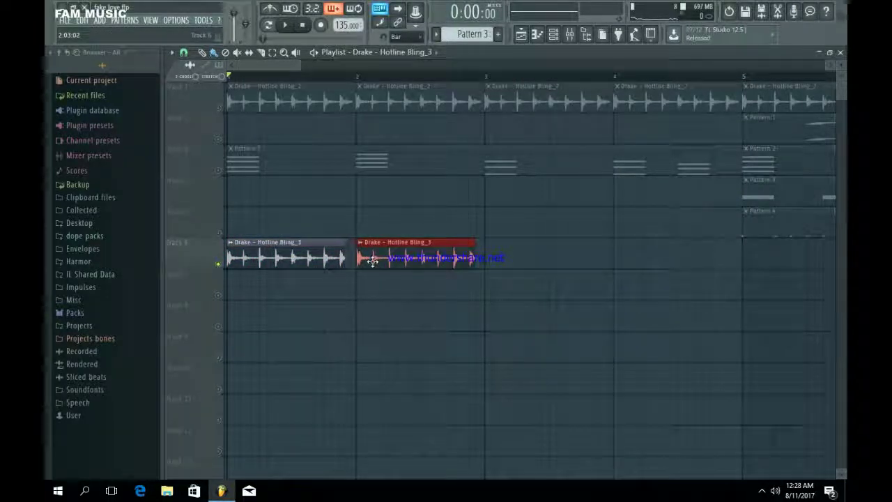
scroll(571, 225, up, 3)
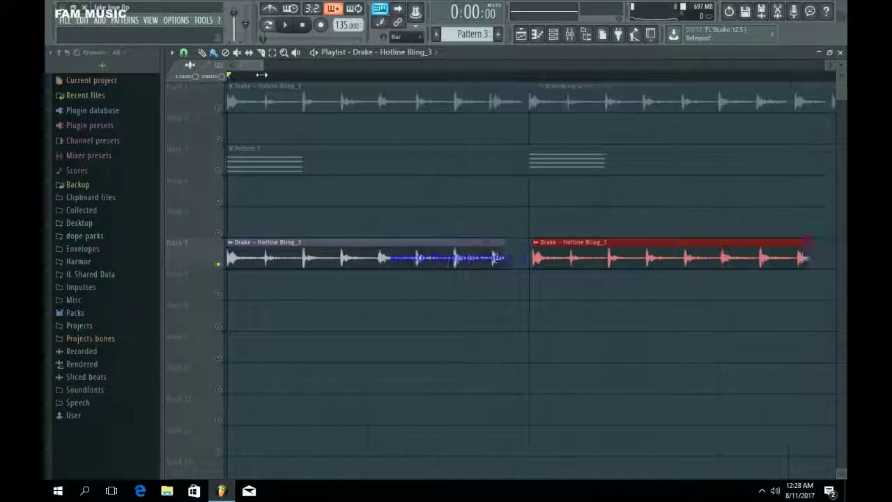
key(space)
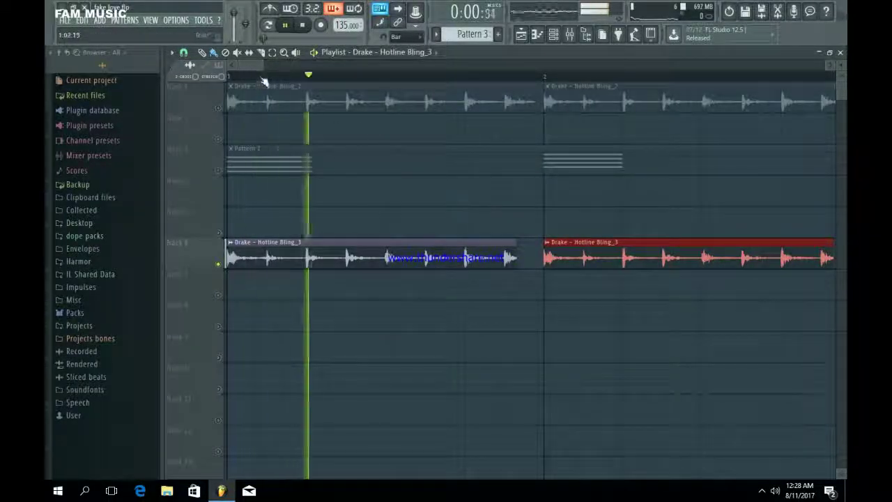
scroll(381, 164, down, 4)
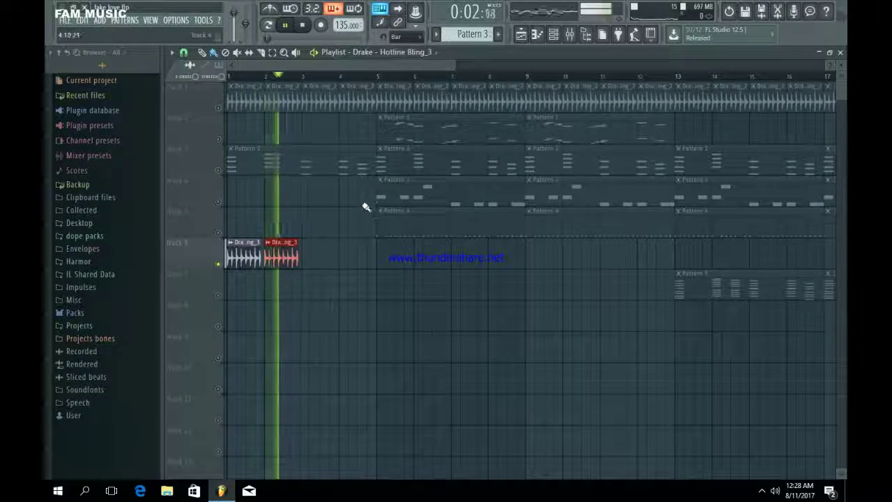
key(space)
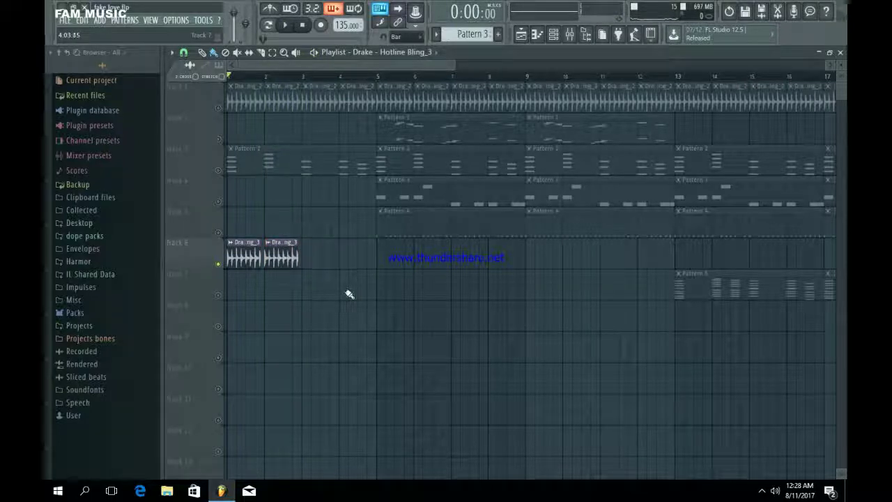
Duplicate the two drum clips on Track 6 into bars 3 and 4 and play the four-bar loop
drag(350, 294, 224, 203)
key(ctrl+b)
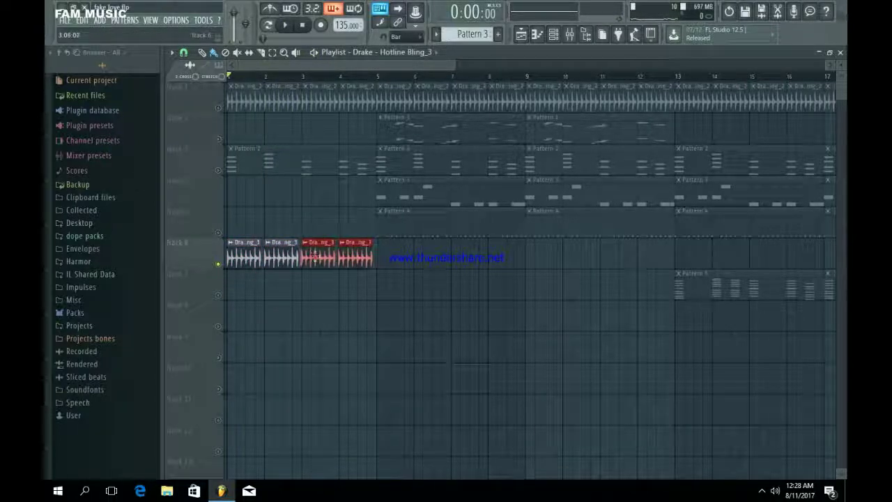
key(space)
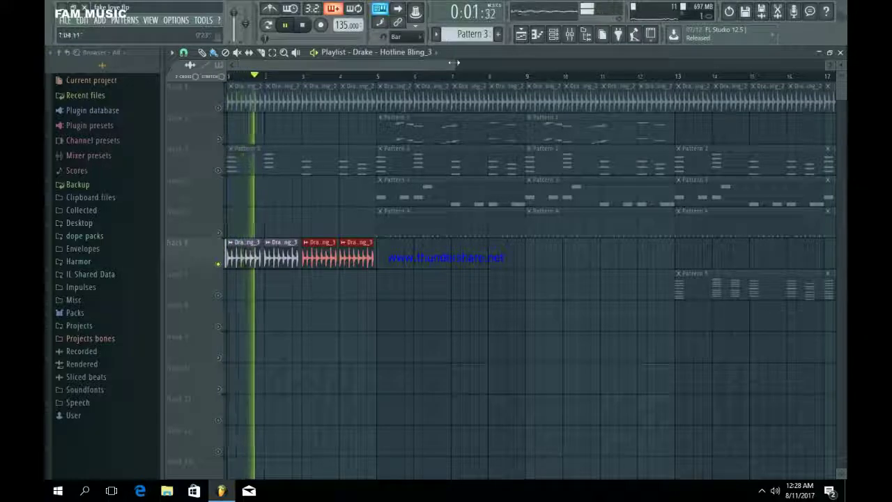
drag(532, 65, 291, 80)
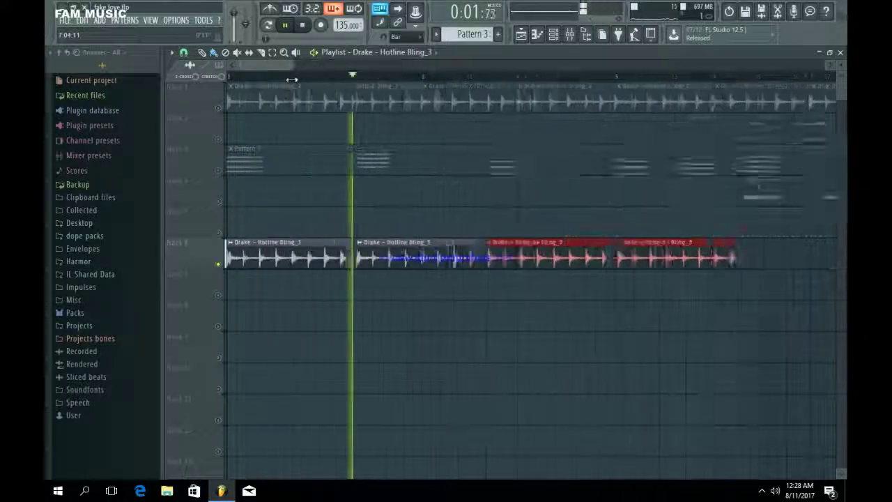
click(548, 273)
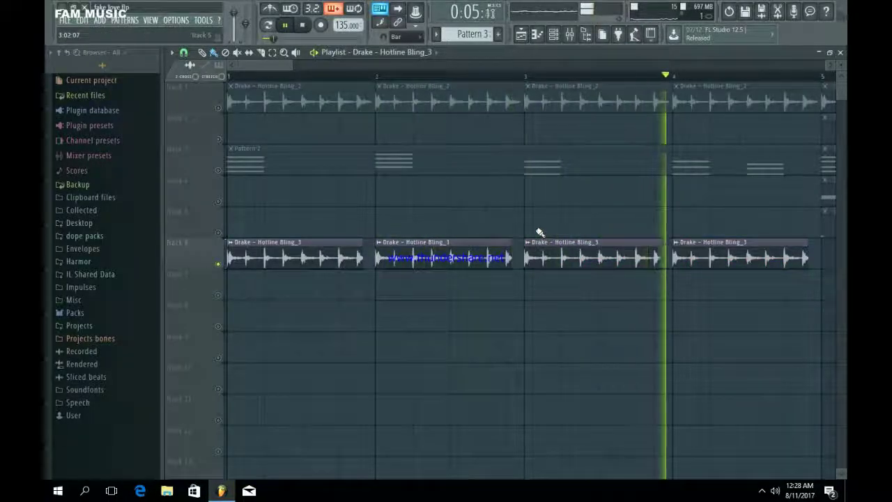
key(space)
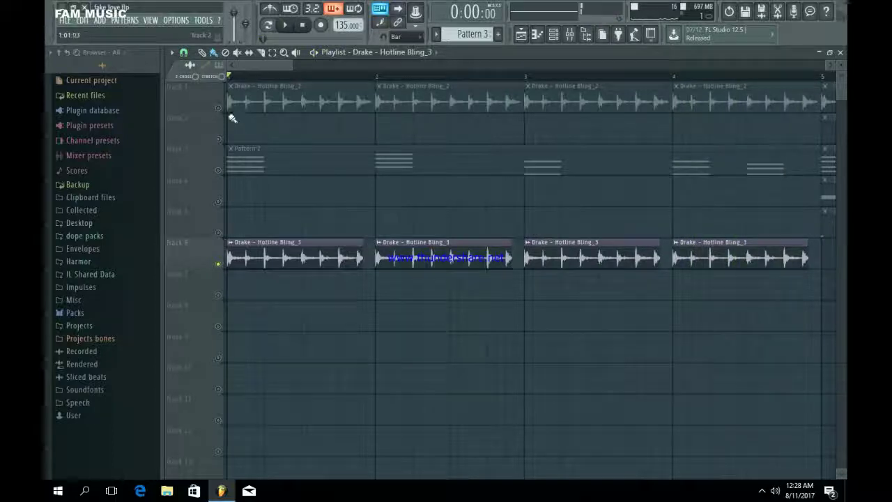
Solo Track 1 and play its original Hotline Bling drum loop for comparison
right_click(218, 108)
key(space)
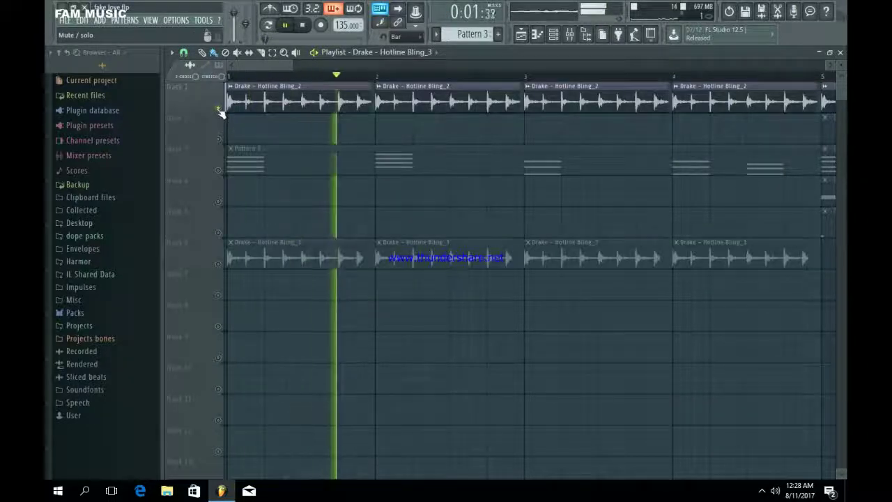
mouse_move(265, 65)
mouse_down()
mouse_move(289, 67)
mouse_move(257, 65)
mouse_up()
key(space)
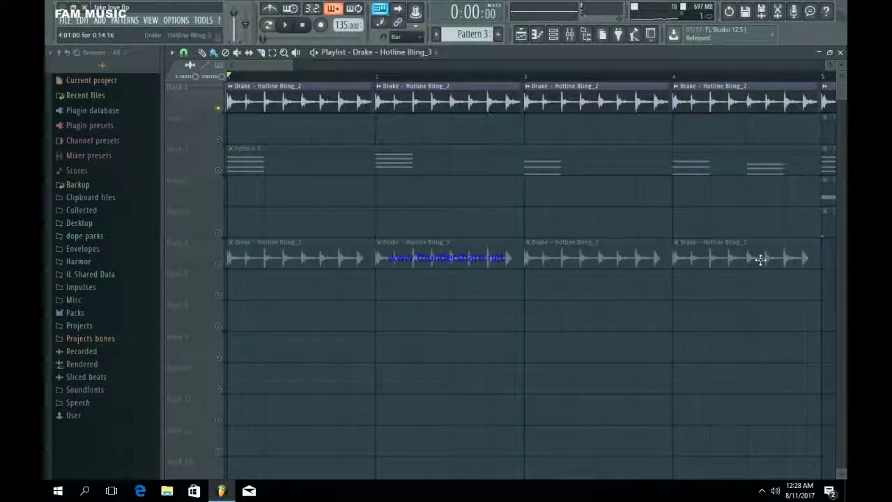
Delete the four drum clips from Track 6 and turn all Playlist tracks back on
right_click(757, 257)
right_click(593, 254)
right_click(446, 257)
right_click(258, 265)
click(218, 263)
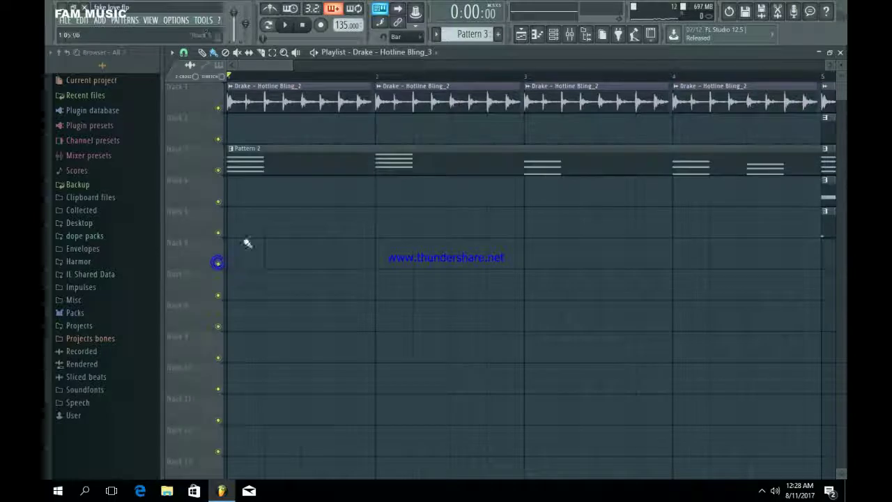
Show all channels in the Channel rack and switch to Pattern 1
click(553, 36)
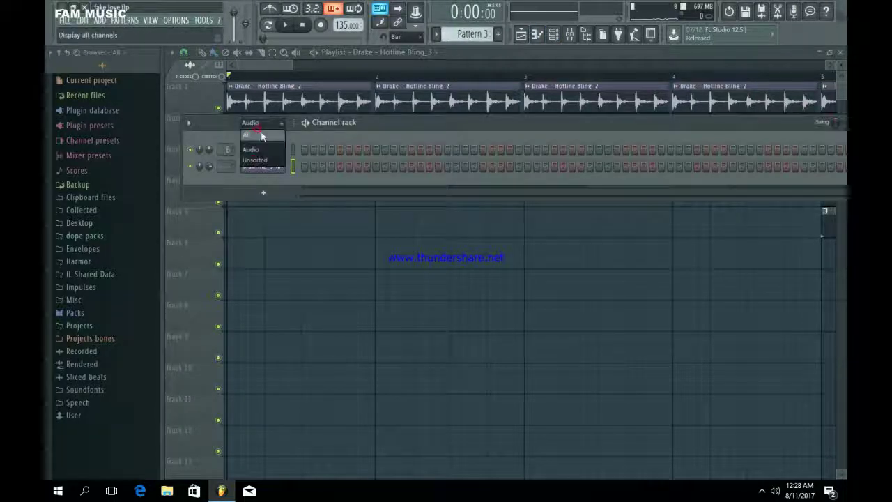
click(261, 136)
scroll(482, 35, up, 1)
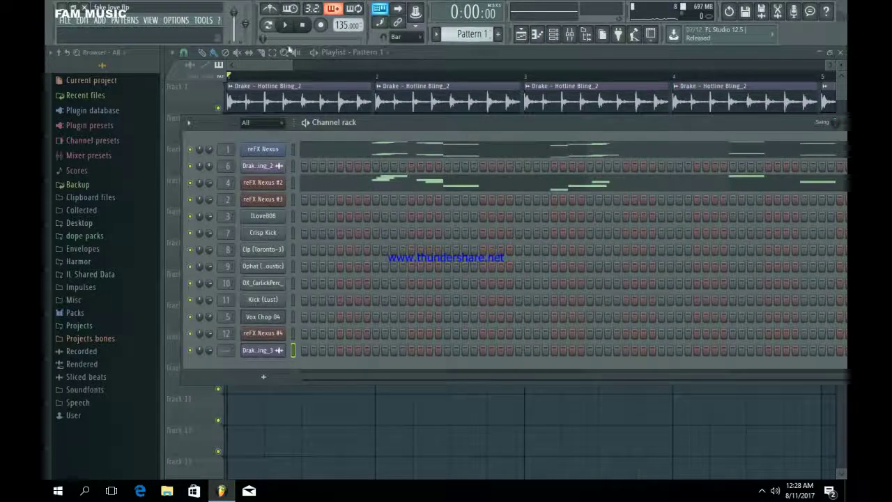
Inspect the instrument presets loaded in reFX Nexus and reFX Nexus #2, auditioning the second one
click(279, 150)
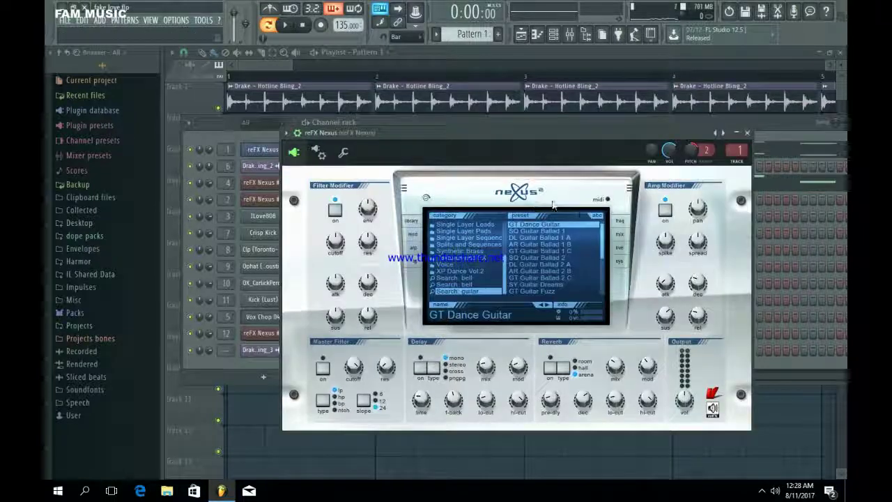
click(746, 132)
click(282, 184)
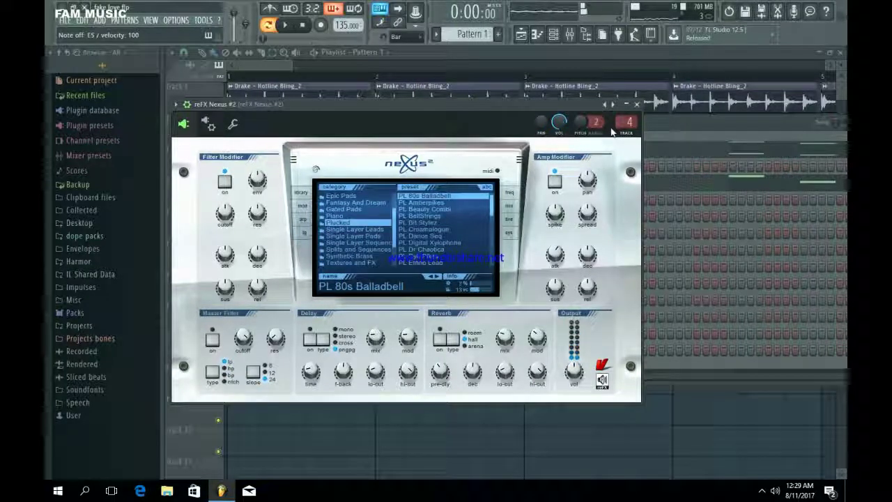
click(640, 105)
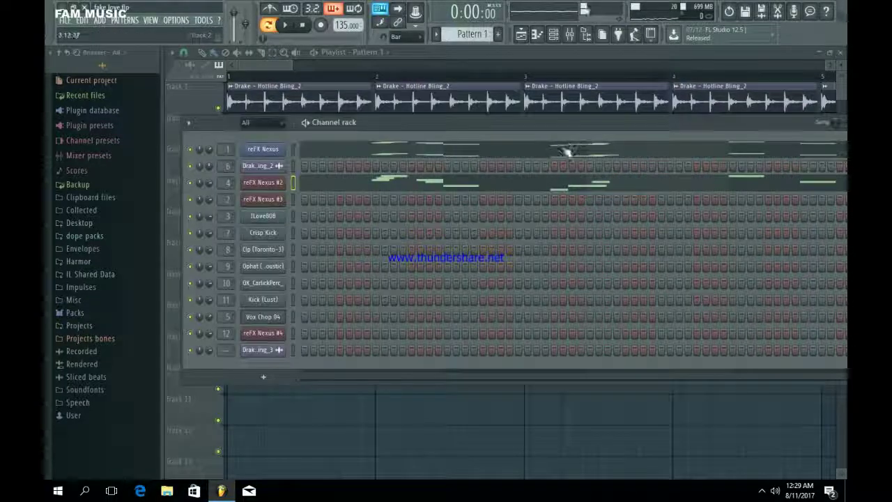
Play Pattern 1 in the reFX Nexus piano roll and examine the melody notes in both octaves
click(566, 149)
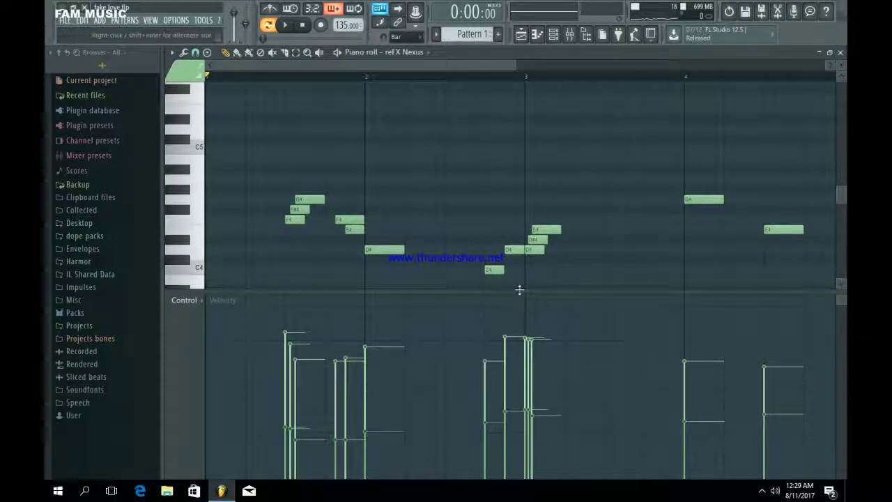
drag(519, 290, 508, 360)
key(space)
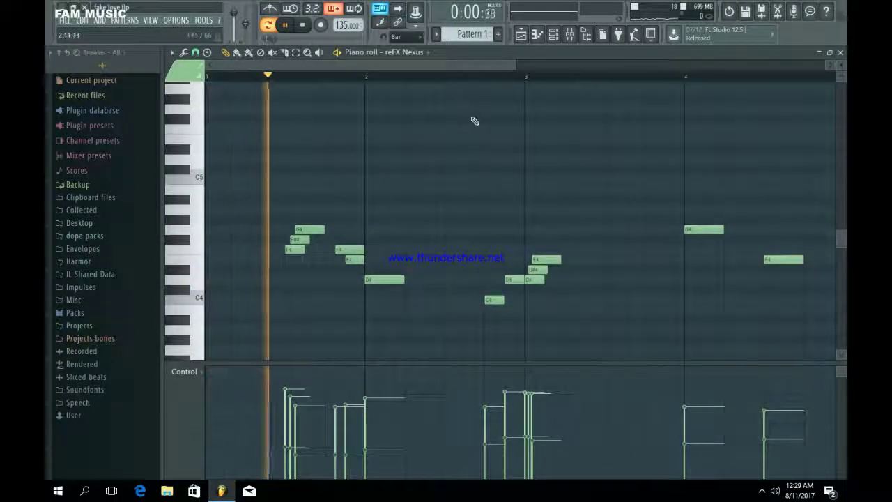
scroll(477, 125, up, 2)
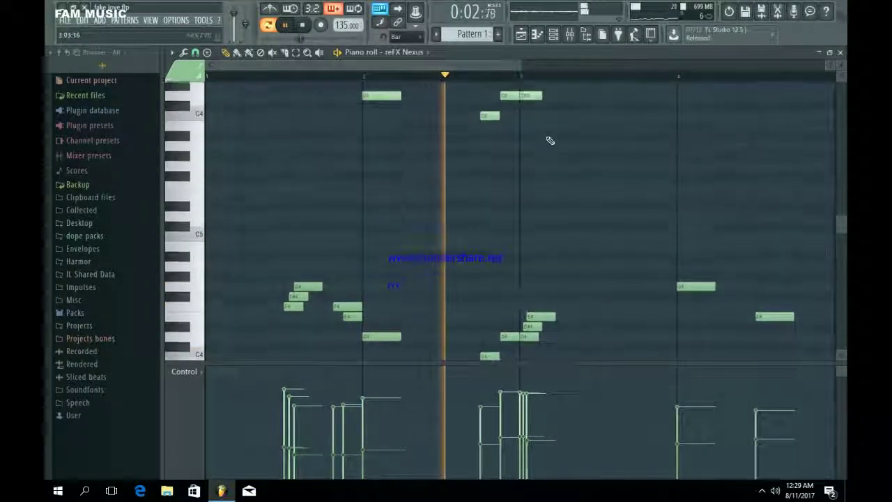
scroll(550, 141, up, 5)
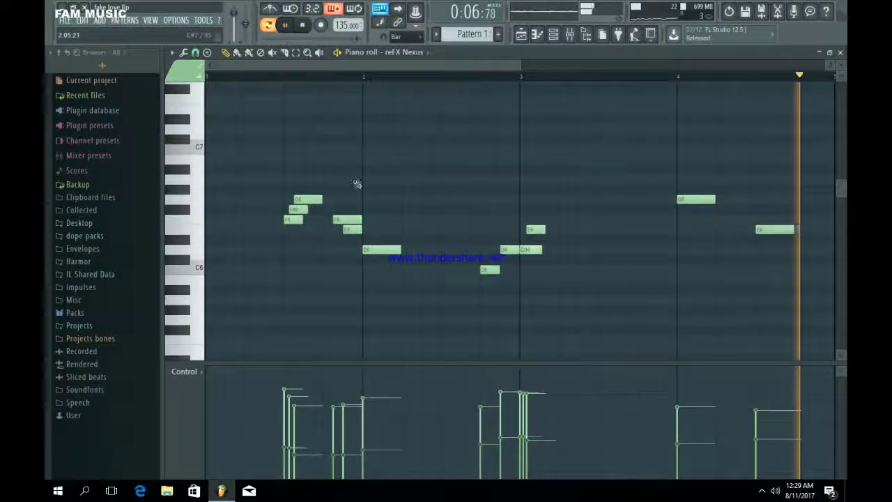
scroll(339, 199, up, 1)
scroll(339, 200, down, 5)
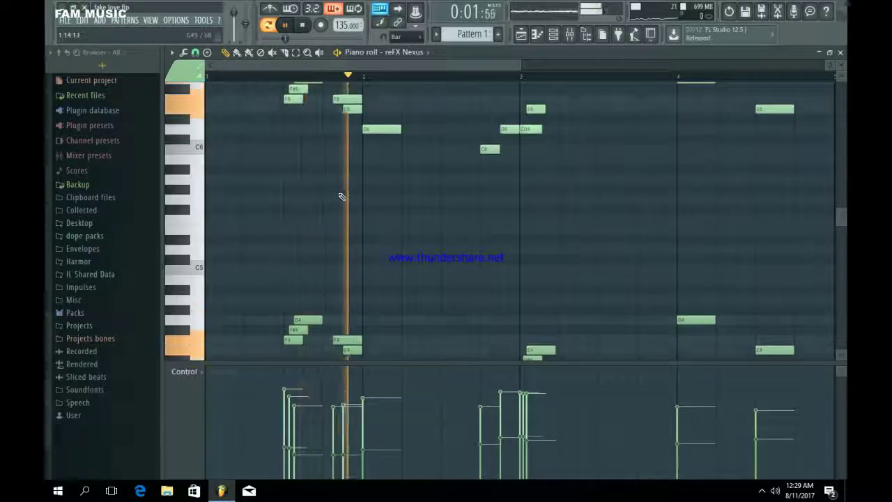
scroll(459, 218, up, 5)
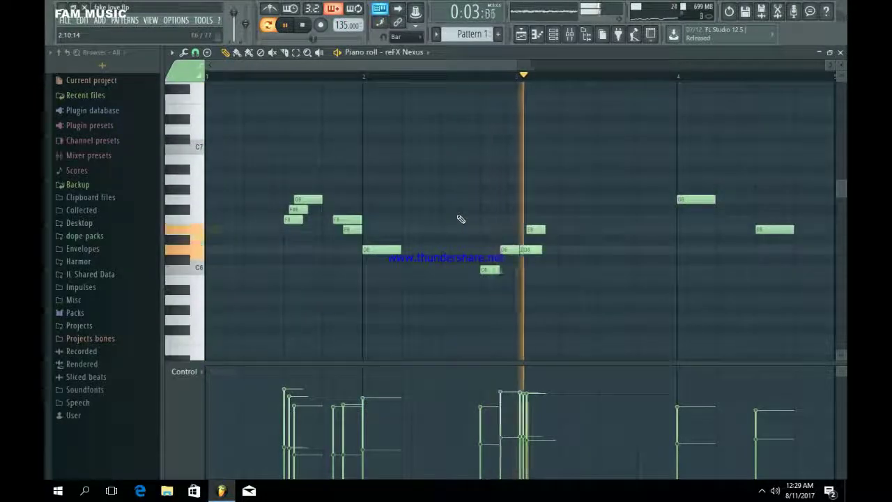
Audition the reFX Nexus and reFX Nexus #2 melodies separately by muting each in turn and view the reFX Nexus #2 notes
click(556, 35)
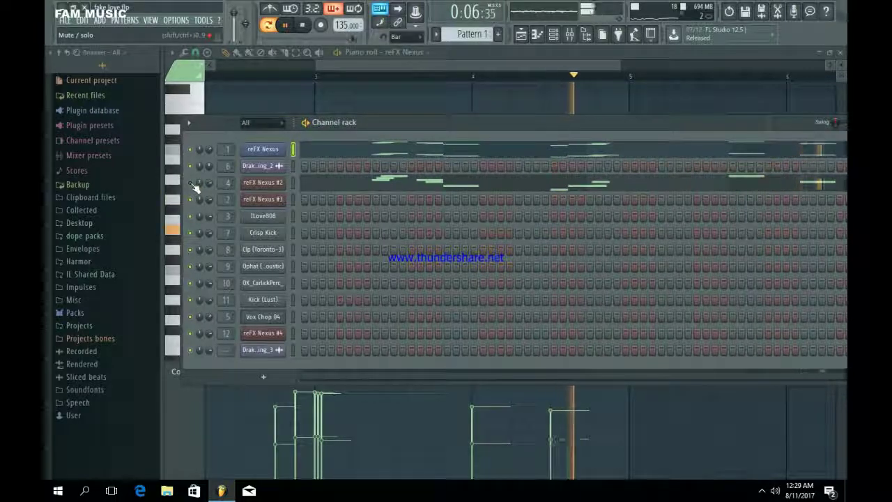
key(space)
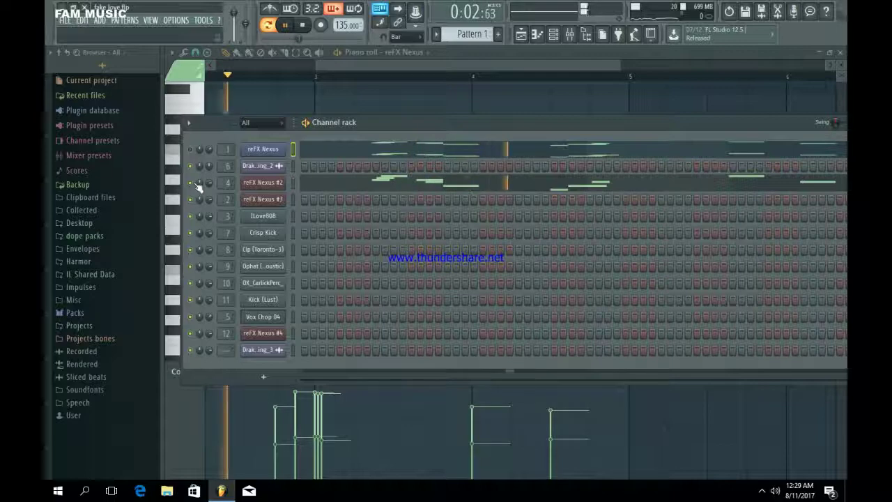
key(F6)
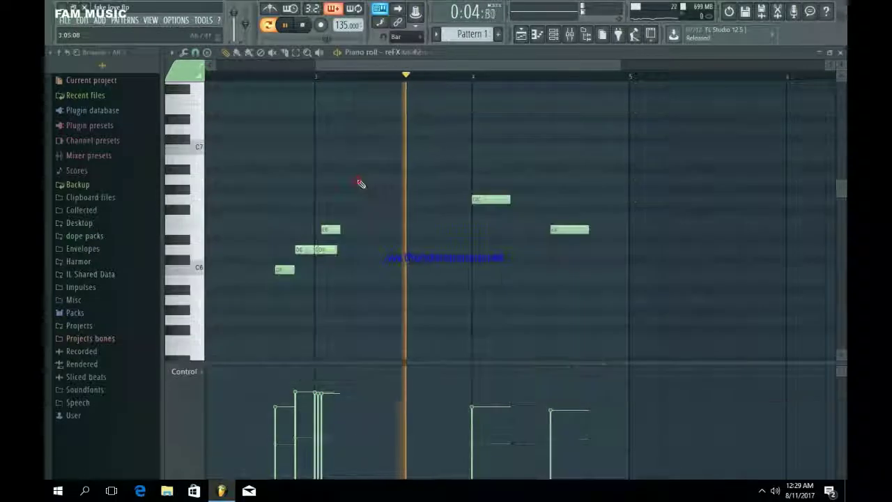
scroll(380, 183, down, 2)
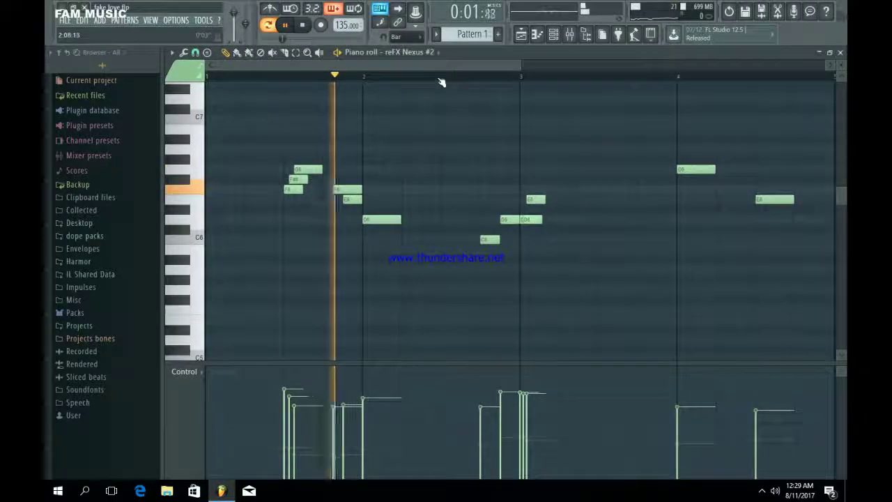
drag(440, 68, 546, 68)
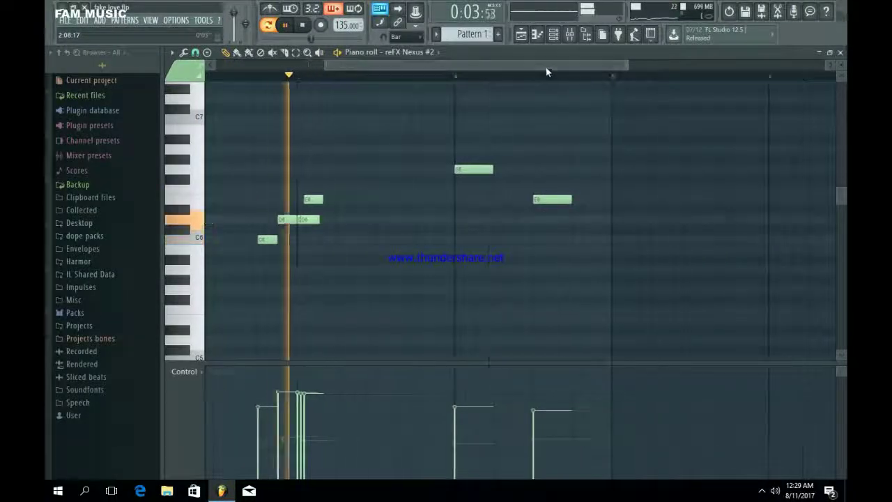
Switch to Pattern 2 and audition the pad preset loaded in reFX Nexus #3
click(553, 35)
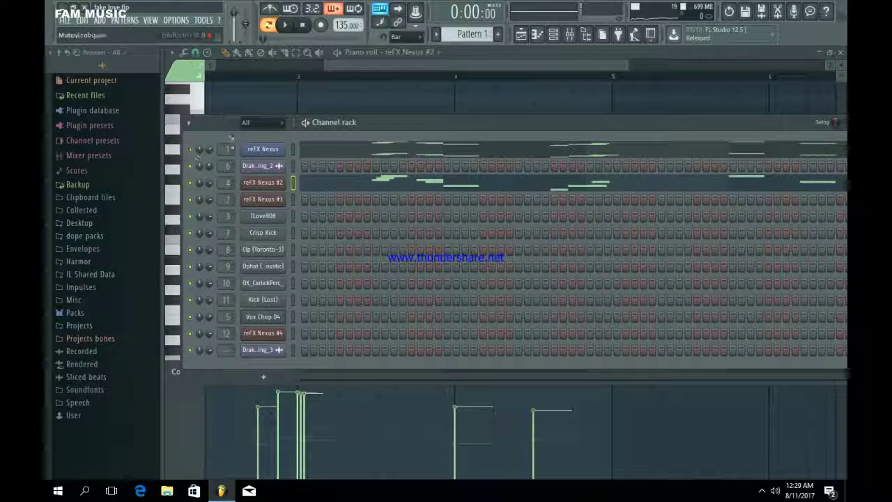
scroll(461, 39, down, 1)
click(277, 199)
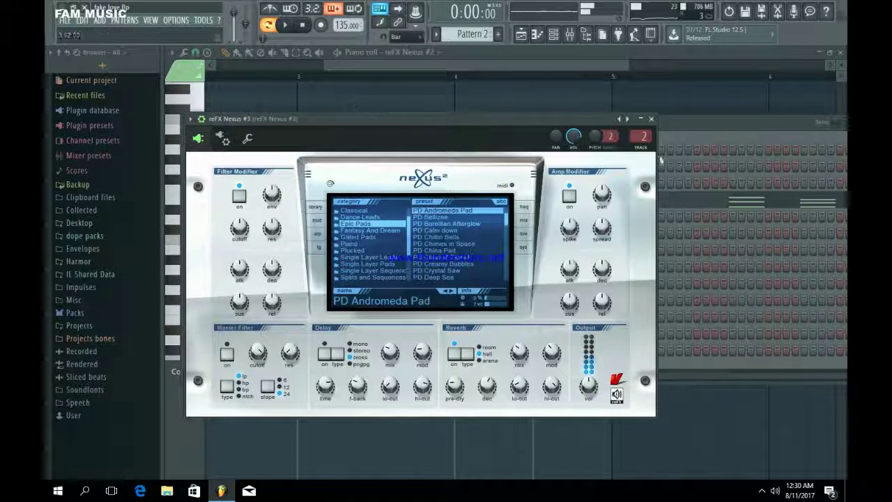
click(652, 119)
Play Pattern 2 in the reFX Nexus #3 piano roll and examine its chords across all four bars
click(576, 203)
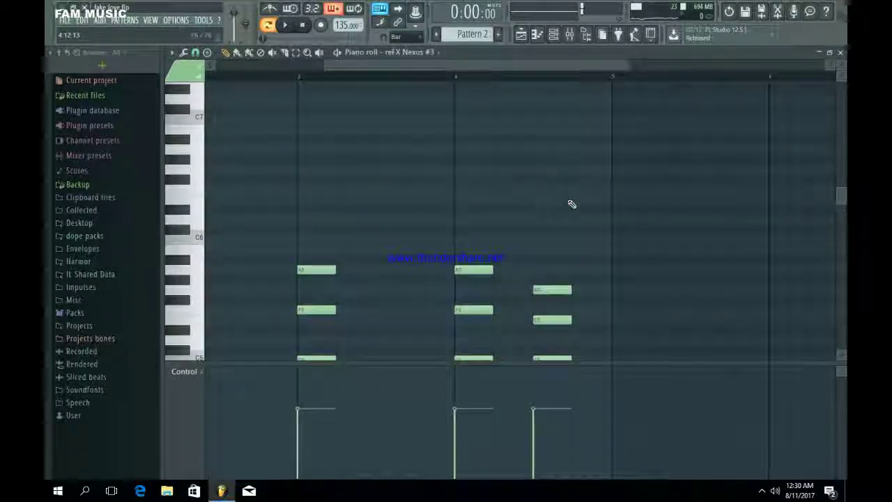
scroll(551, 154, down, 3)
key(space)
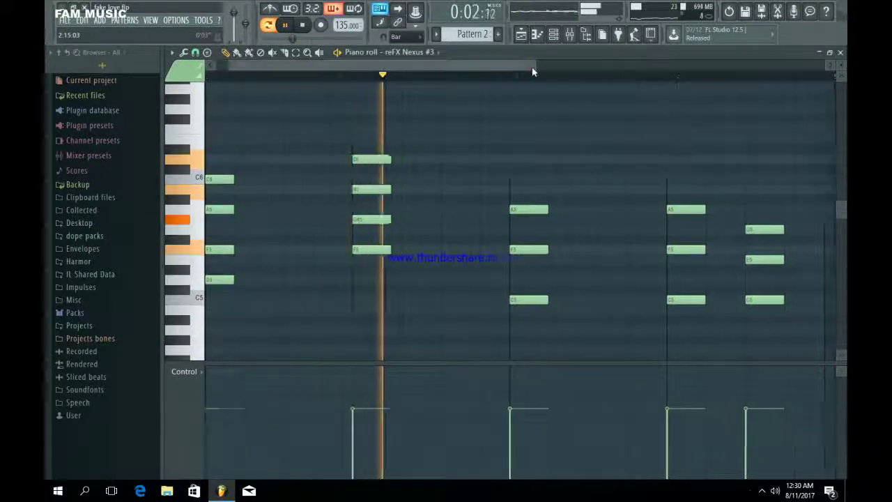
drag(502, 67, 576, 66)
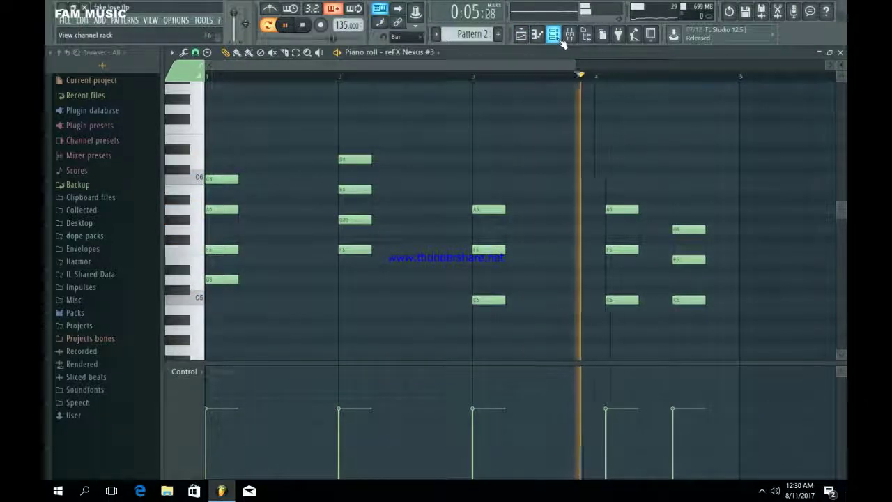
key(space)
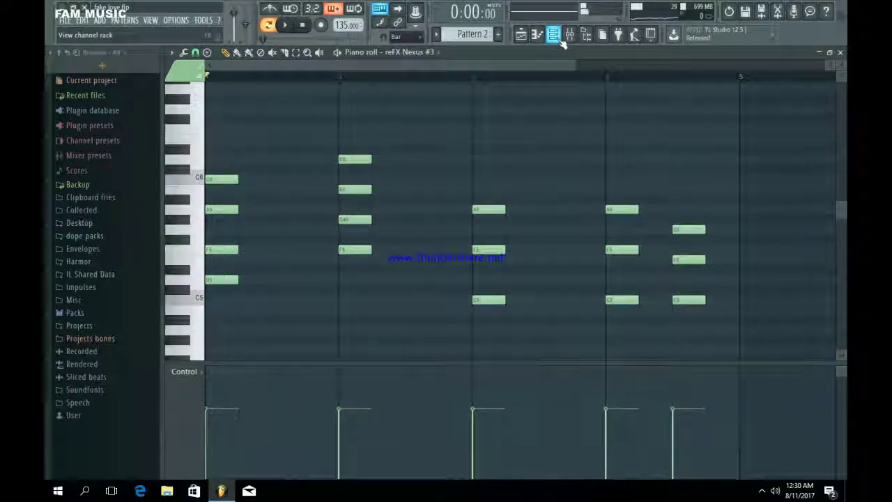
Switch to Pattern 3 and audition the ILove808 sample in its channel settings
click(553, 34)
click(287, 217)
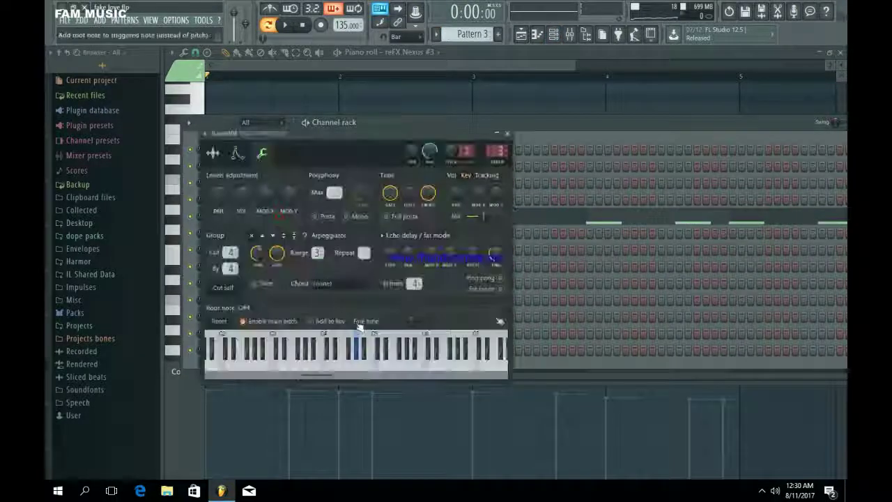
click(213, 153)
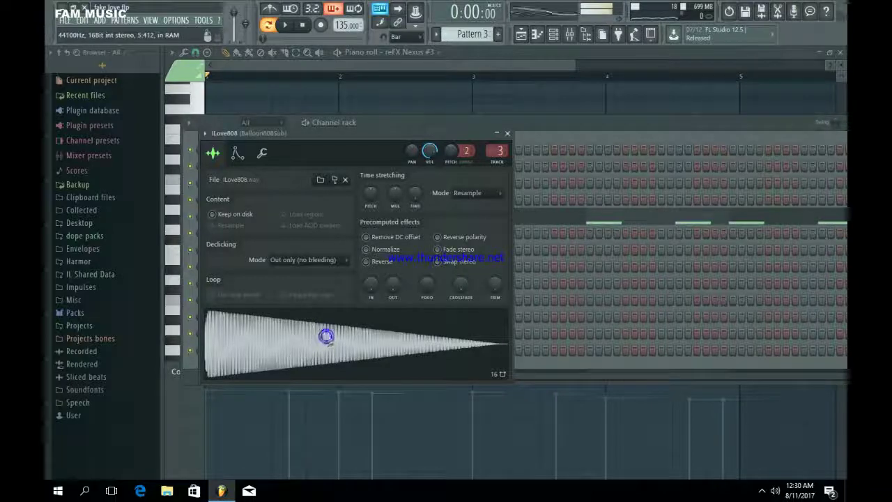
click(508, 133)
Play Pattern 3 in the ILove808 piano roll and examine the bass notes
click(443, 223)
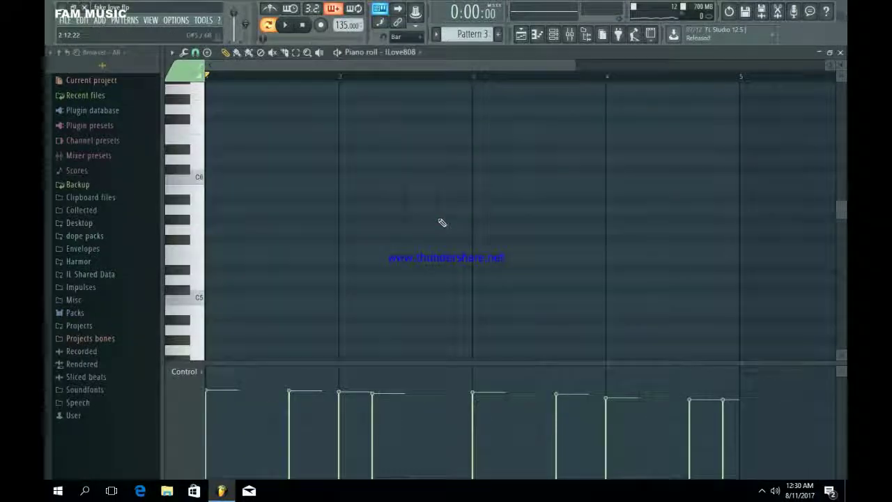
key(space)
scroll(434, 221, down, 4)
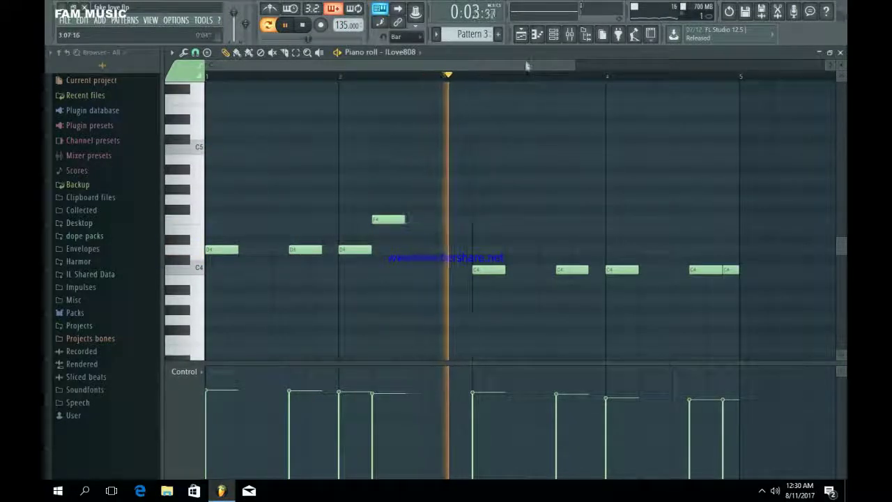
drag(528, 65, 497, 60)
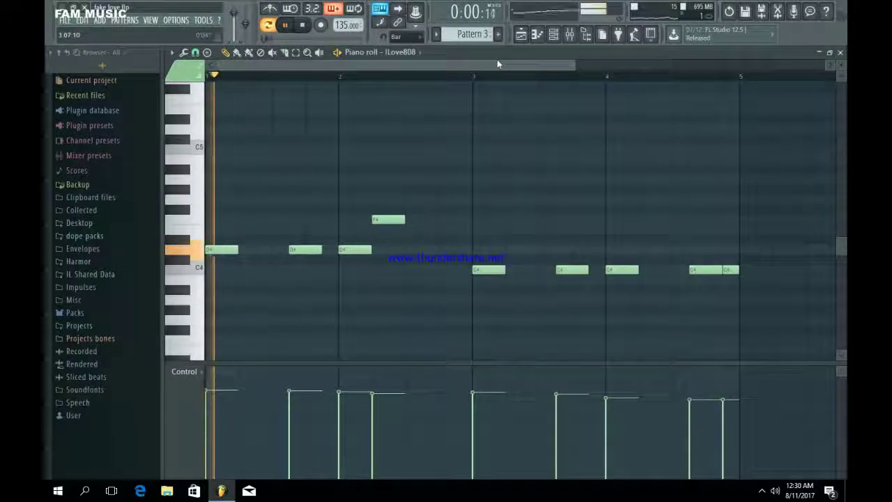
Switch to Pattern 4 in the channel rack, audition the Crisp Kick sample and play its kick steps
key(space)
click(562, 37)
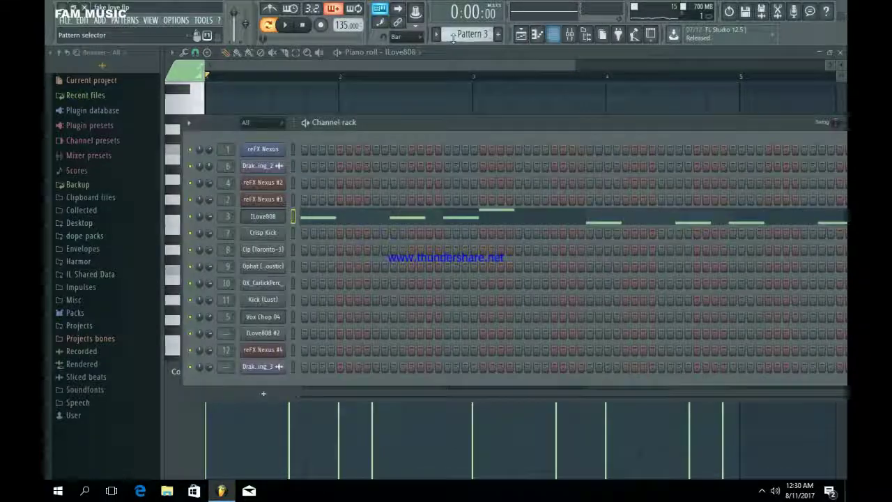
scroll(458, 37, down, 1)
click(280, 232)
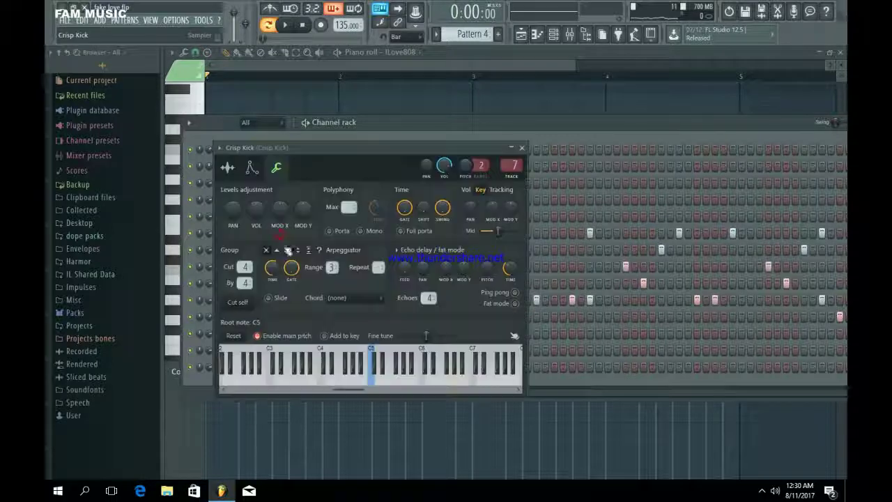
click(231, 170)
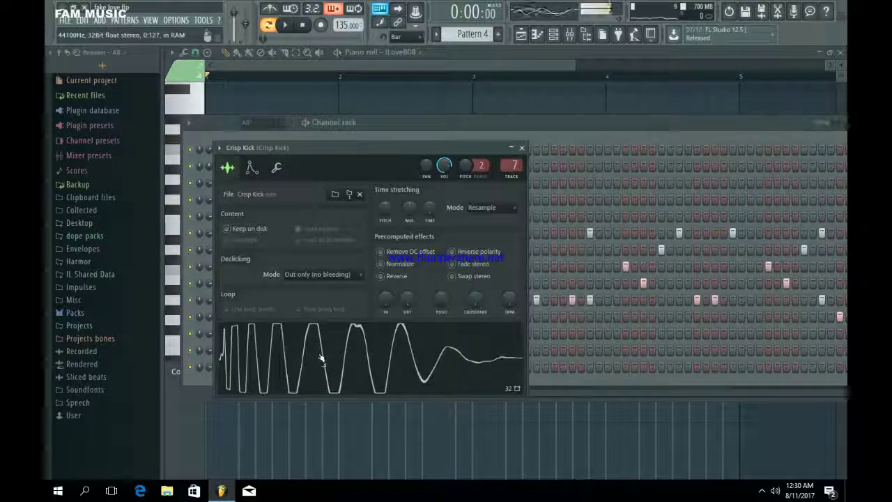
click(522, 150)
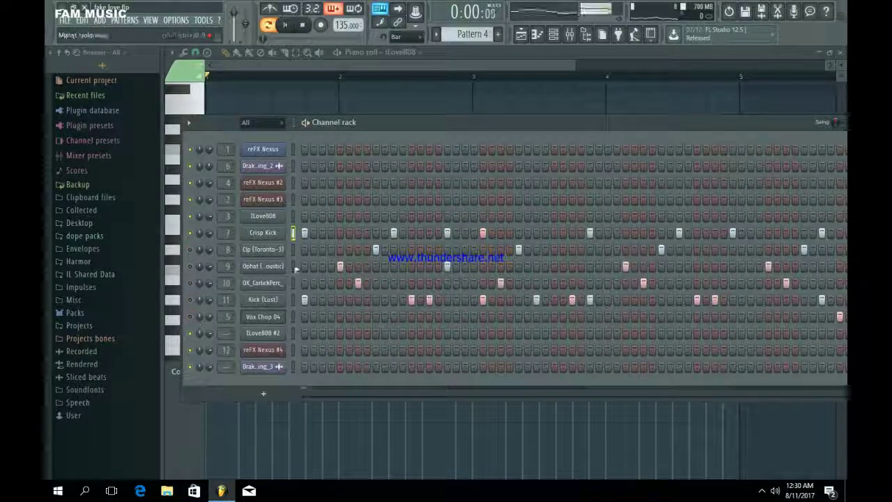
drag(462, 123, 424, 129)
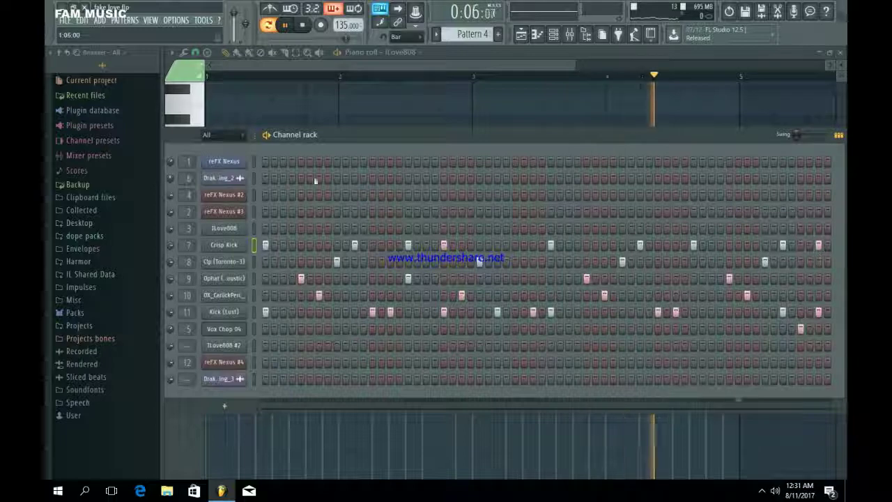
Audition the Clp (Toronto-3) clap sample and play it with the kick in Pattern 4
key(space)
click(242, 263)
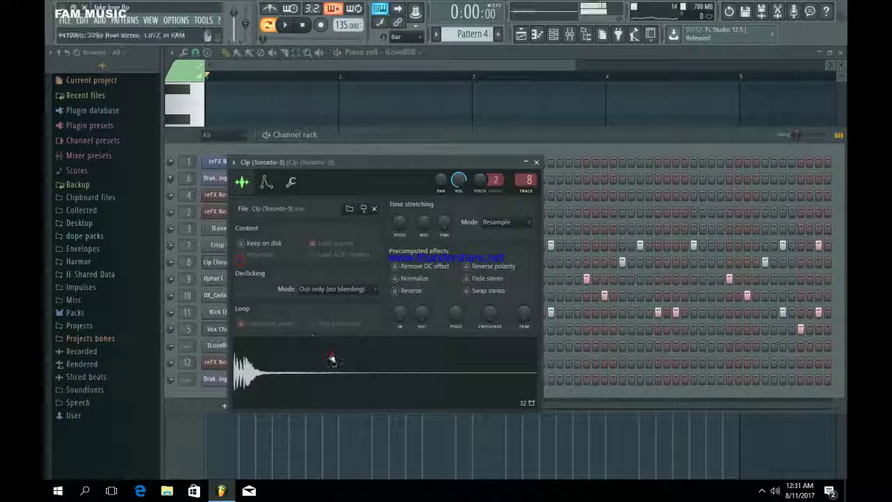
click(537, 162)
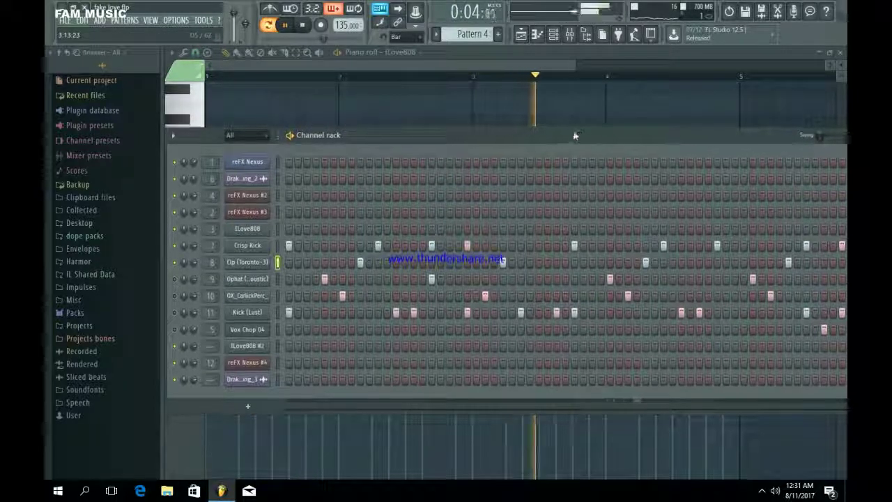
drag(167, 281, 160, 281)
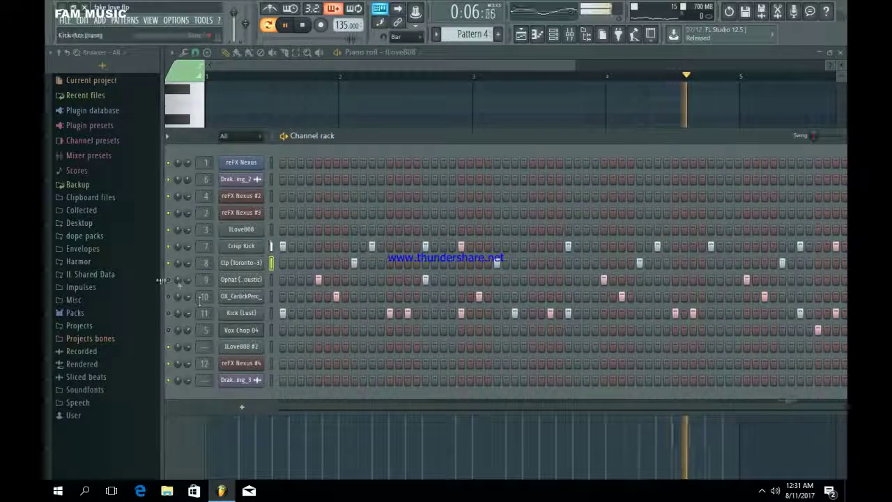
Audition the Ophat (Acoustic) sample and play Pattern 4 with the open hat added to the kick and clap
click(244, 279)
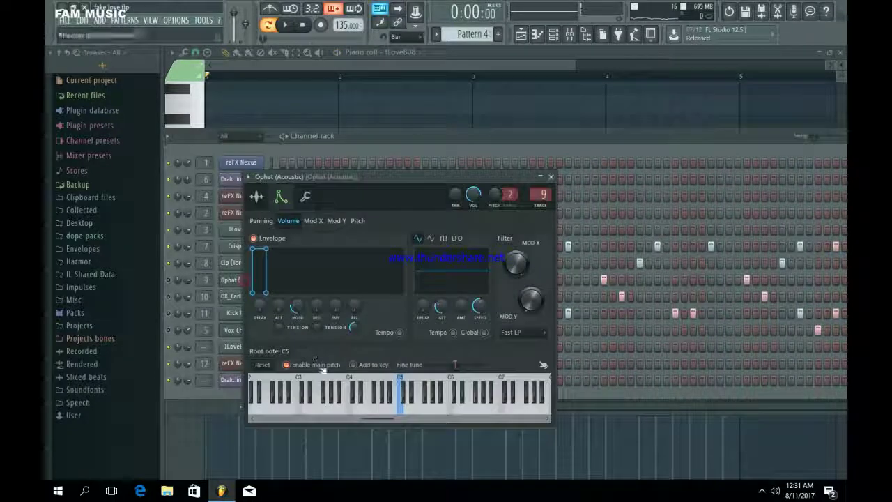
click(257, 197)
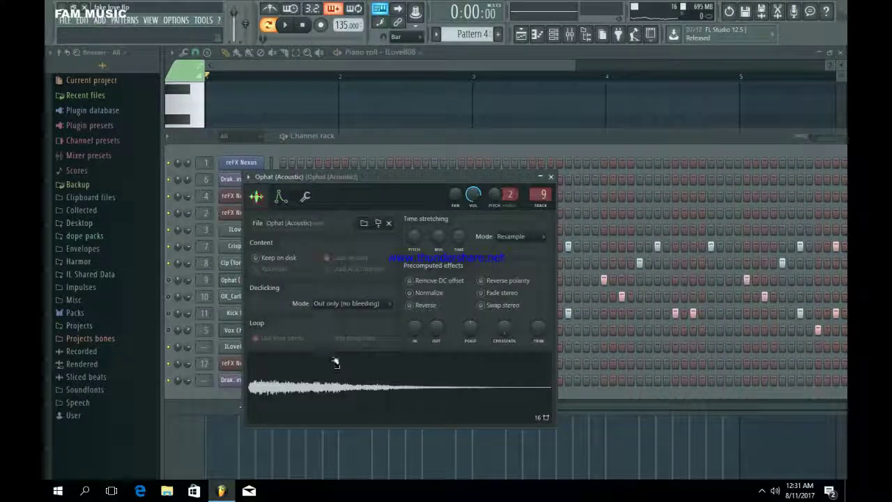
click(550, 177)
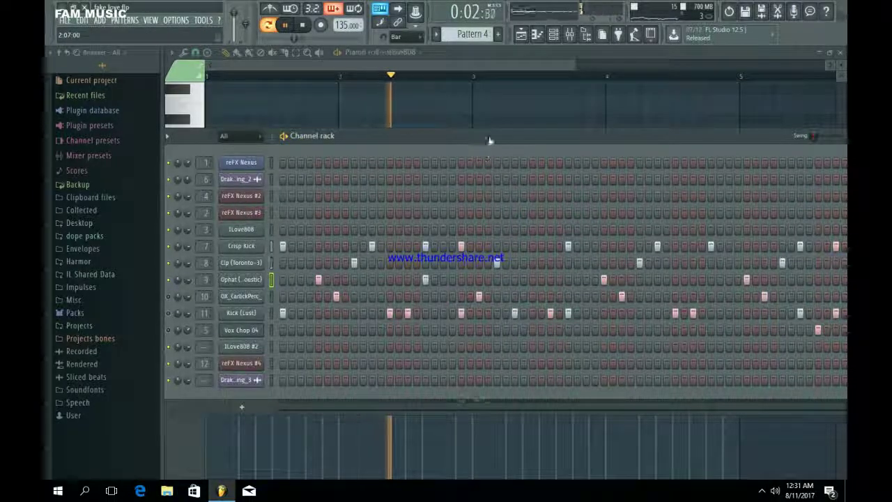
mouse_move(487, 141)
mouse_down()
mouse_move(468, 140)
mouse_move(478, 140)
mouse_up()
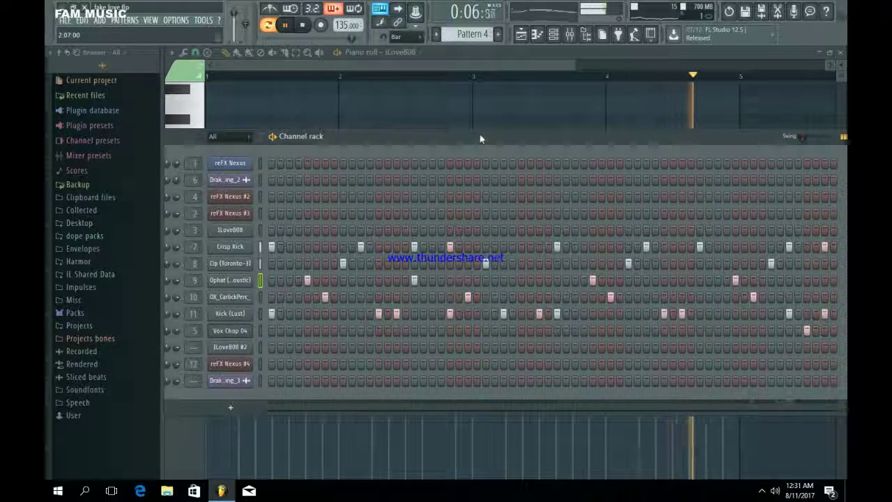
drag(478, 139, 487, 138)
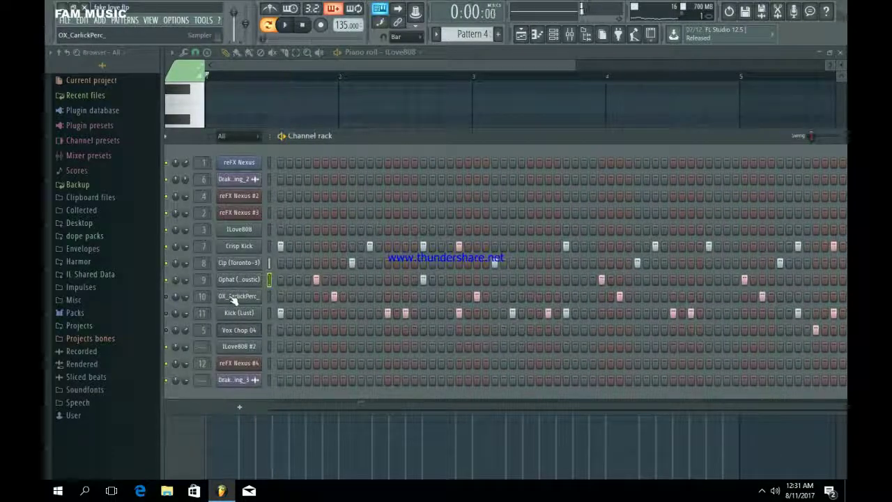
Audition the OX_CarlickPerc_ sample and play Pattern 4 with this percussion layer included
click(232, 296)
key(space)
click(273, 212)
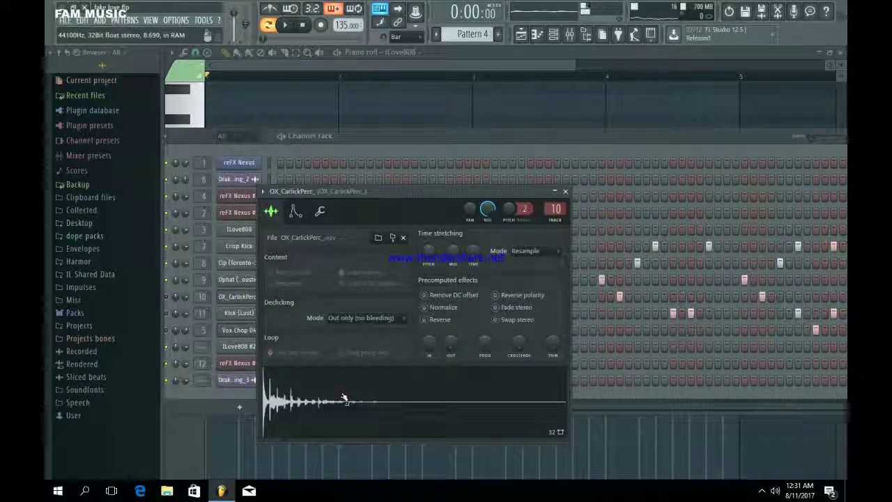
click(565, 192)
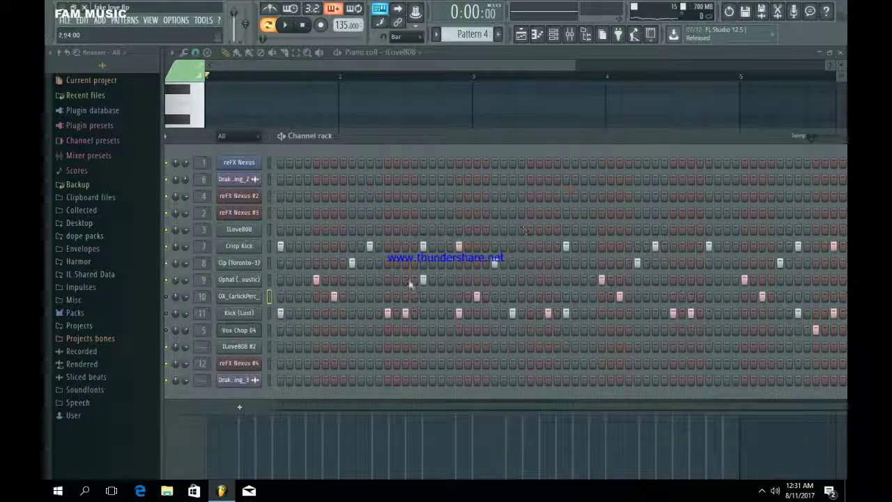
key(space)
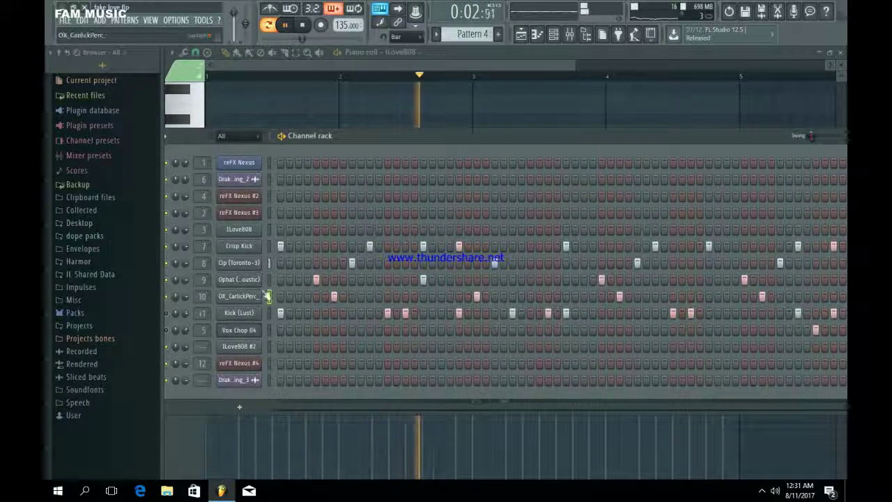
mouse_move(418, 137)
mouse_down()
mouse_move(394, 136)
mouse_move(421, 133)
mouse_up()
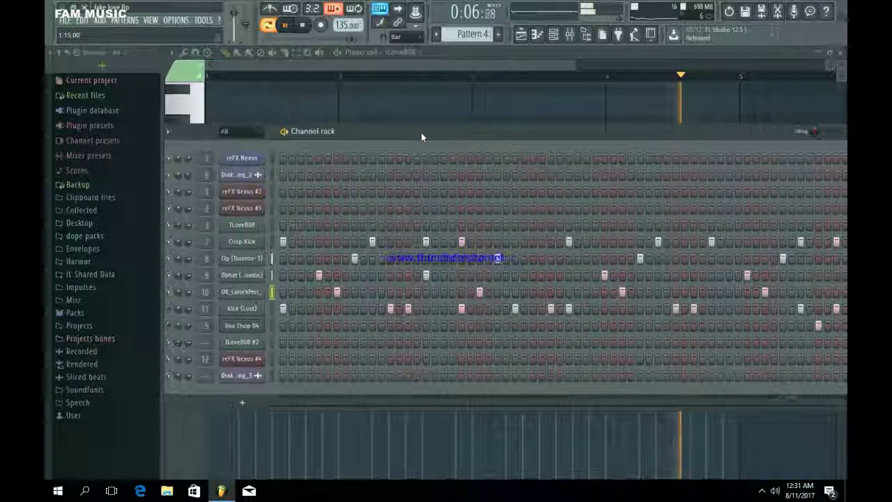
Audition the Kick (Lust) sample and play Pattern 4 with this second kick layer included
click(244, 311)
click(213, 154)
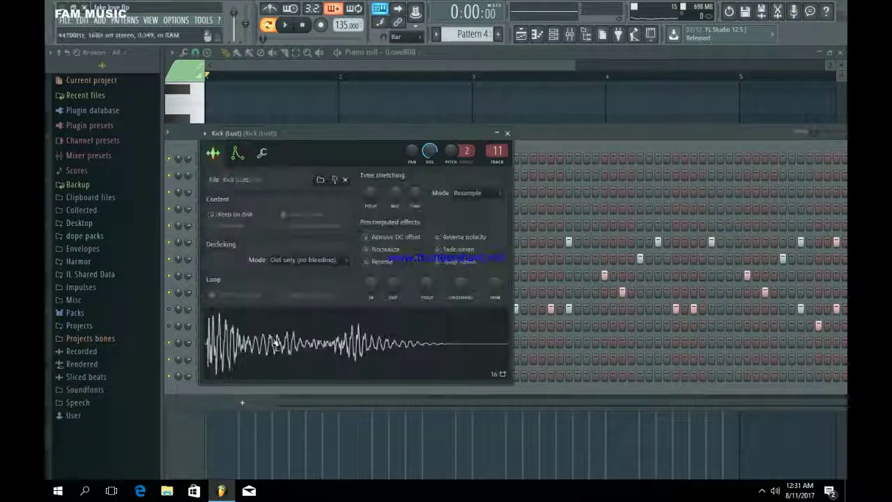
key(Escape)
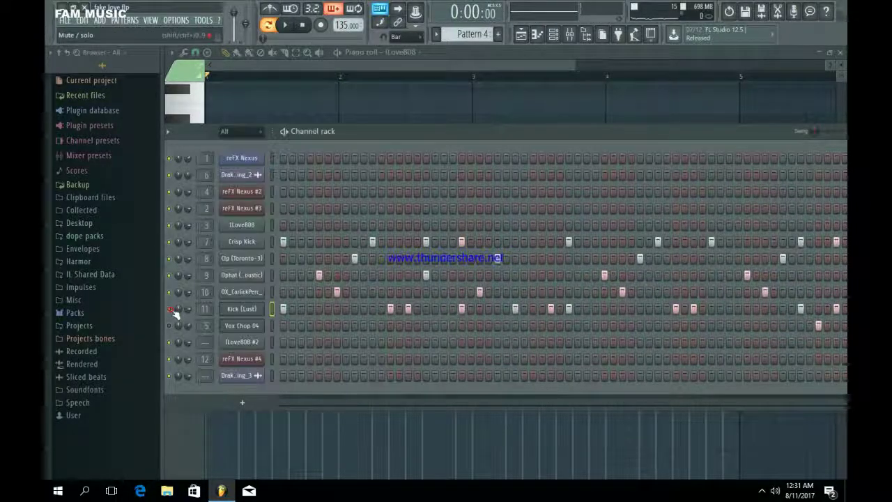
key(space)
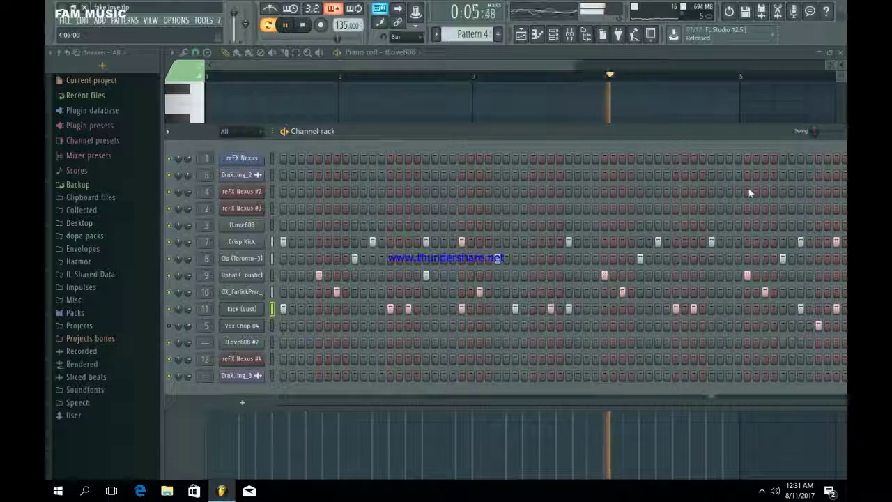
drag(696, 130, 702, 130)
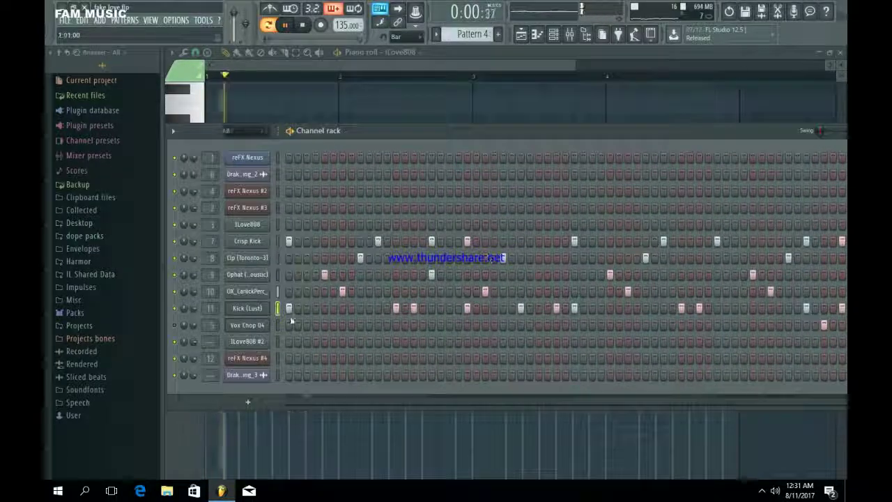
Audition the Vox Chop 04 sample and play the full Pattern 4 drum arrangement with it
click(241, 325)
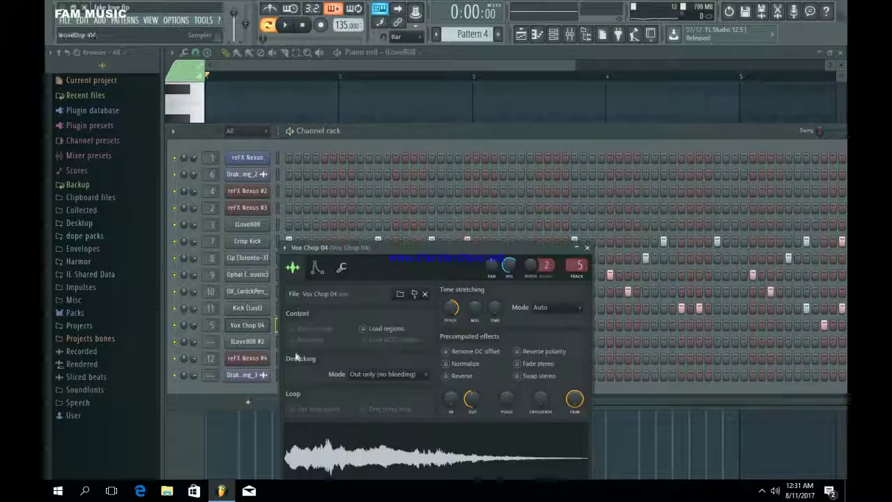
click(587, 248)
drag(591, 132, 498, 139)
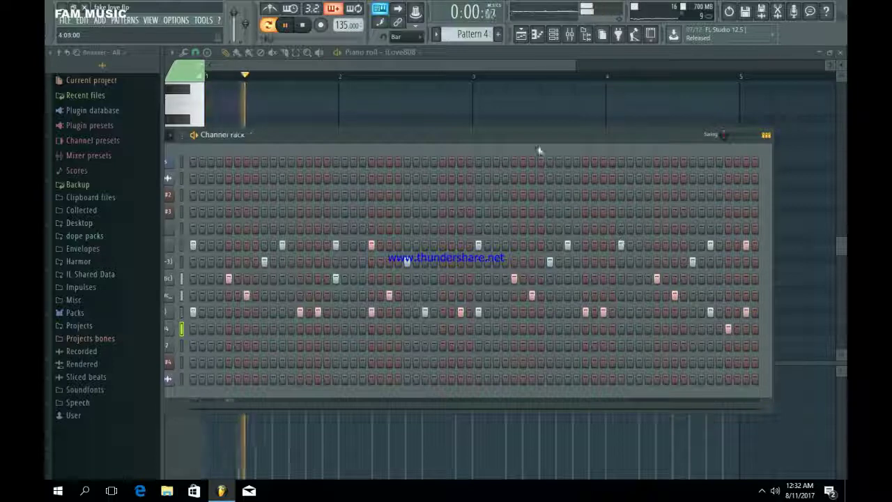
drag(539, 150, 551, 136)
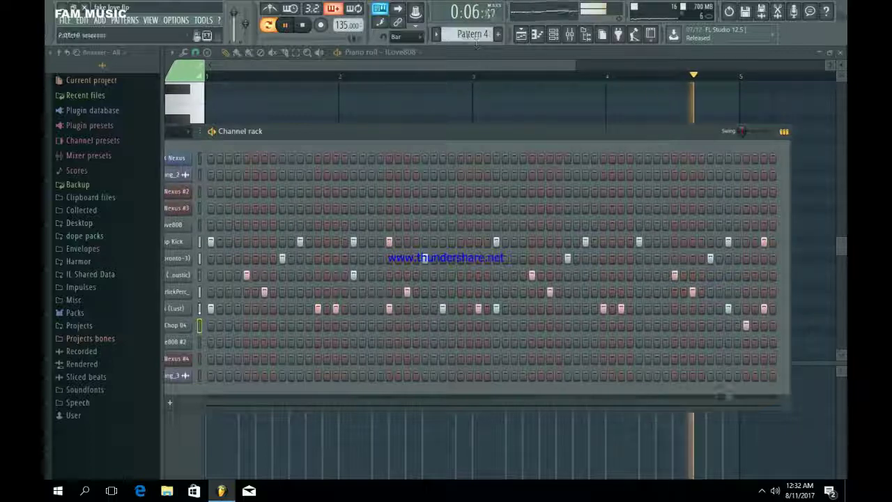
Switch to Pattern 5 and audition the PL Digital Xylophone preset loaded in reFX Nexus #4
scroll(463, 34, up, 1)
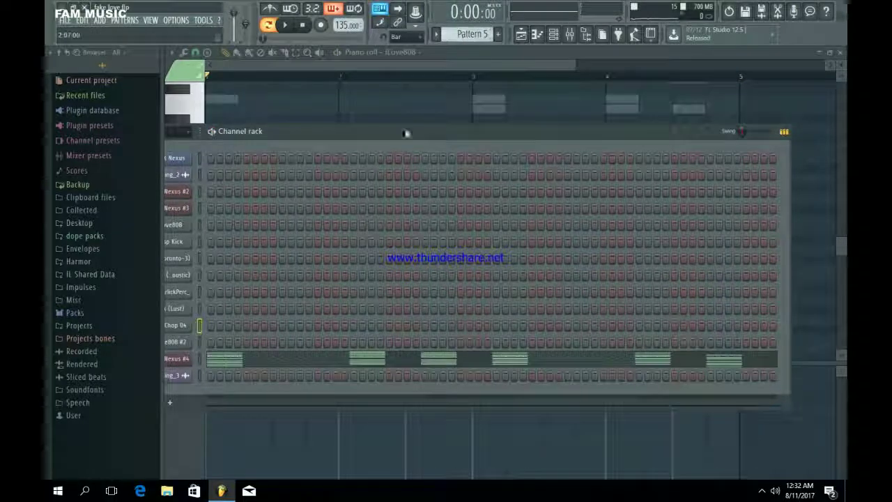
drag(407, 133, 406, 118)
click(217, 344)
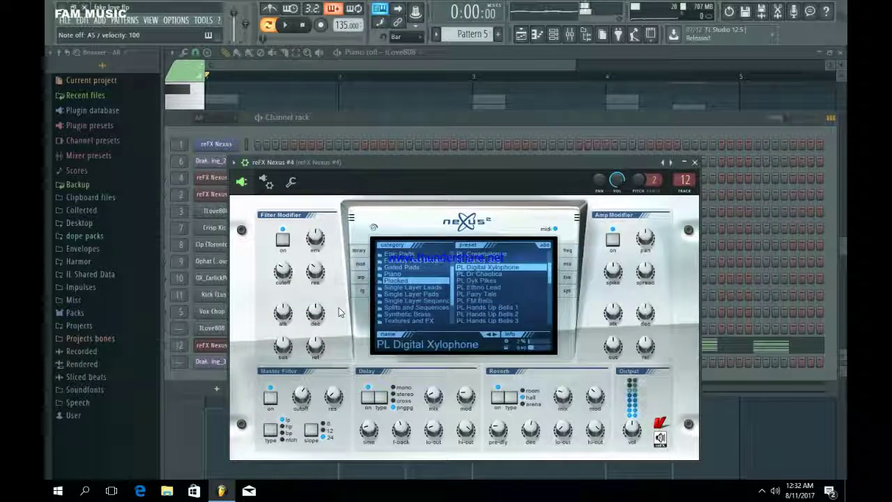
click(695, 162)
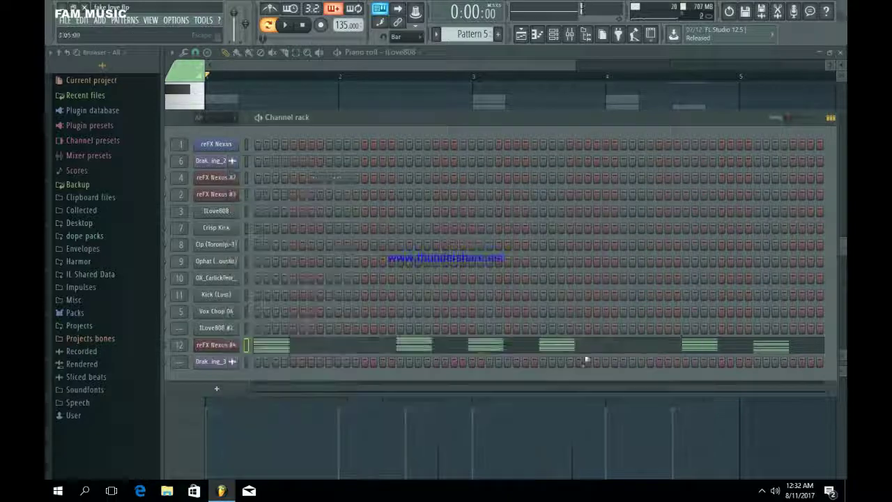
Play Pattern 5 in the reFX Nexus #4 piano roll and examine the stacked chords across all four bars
click(584, 356)
key(space)
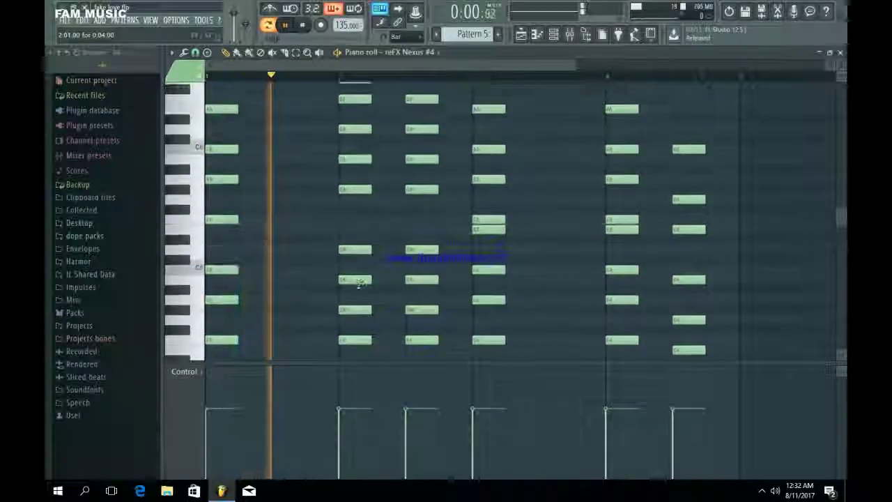
scroll(360, 285, down, 3)
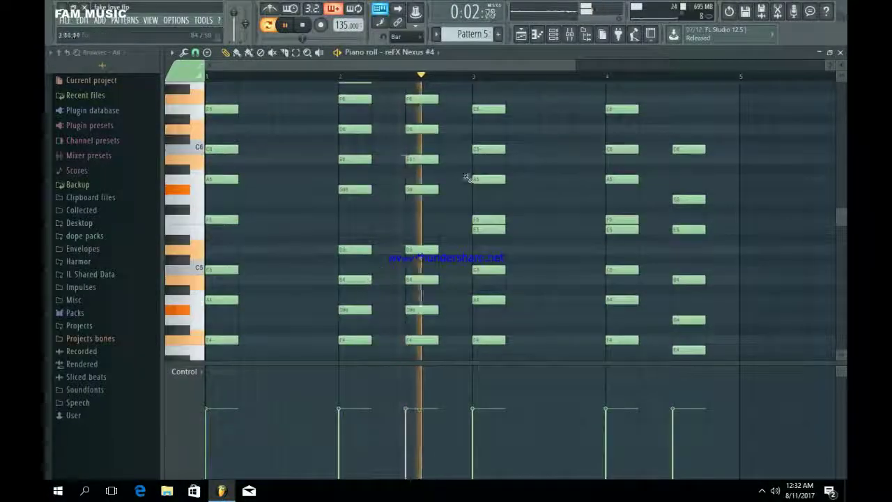
drag(572, 64, 668, 239)
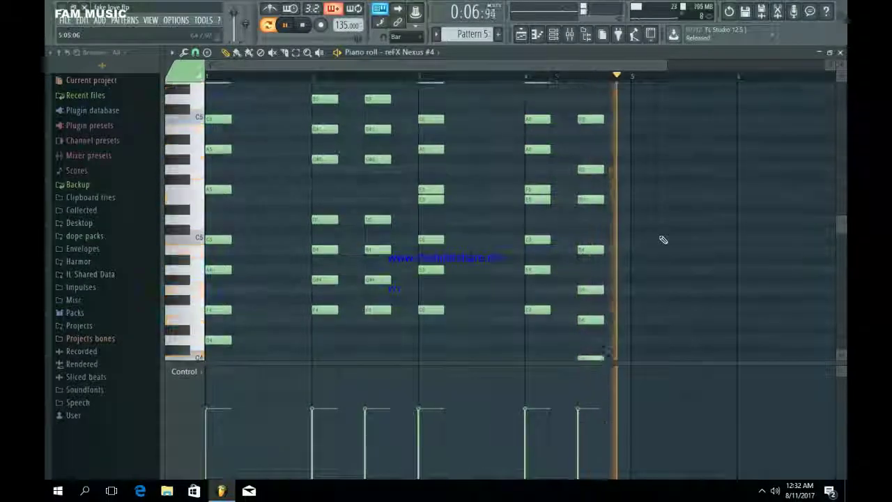
scroll(663, 240, up, 2)
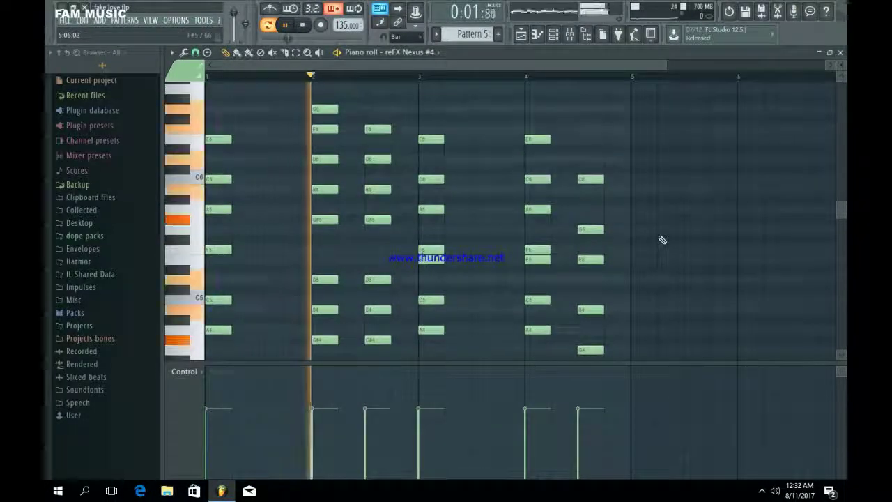
scroll(662, 240, down, 1)
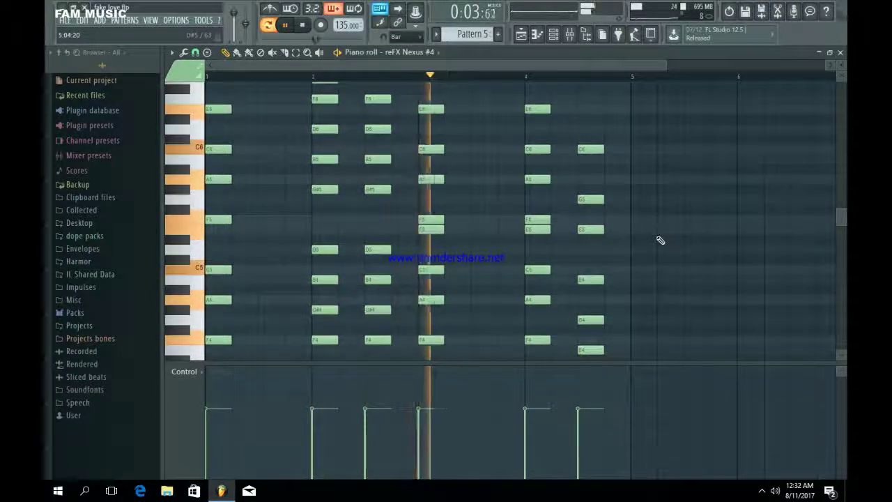
scroll(660, 240, down, 2)
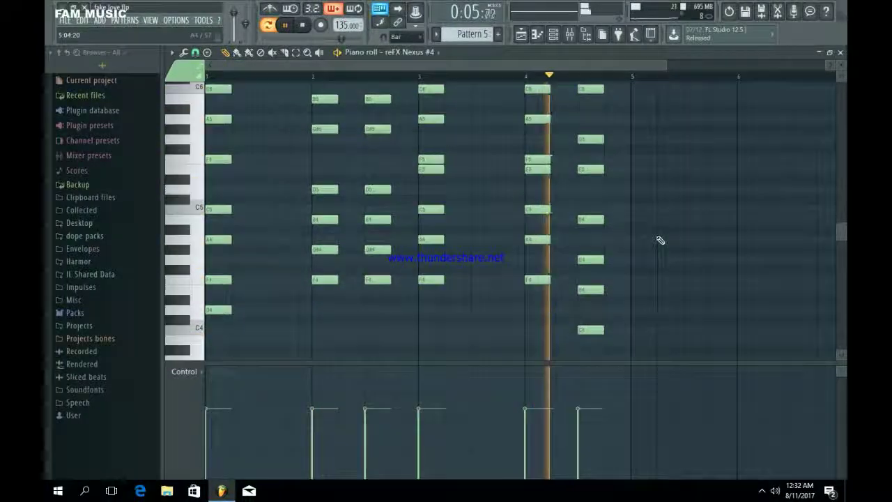
key(space)
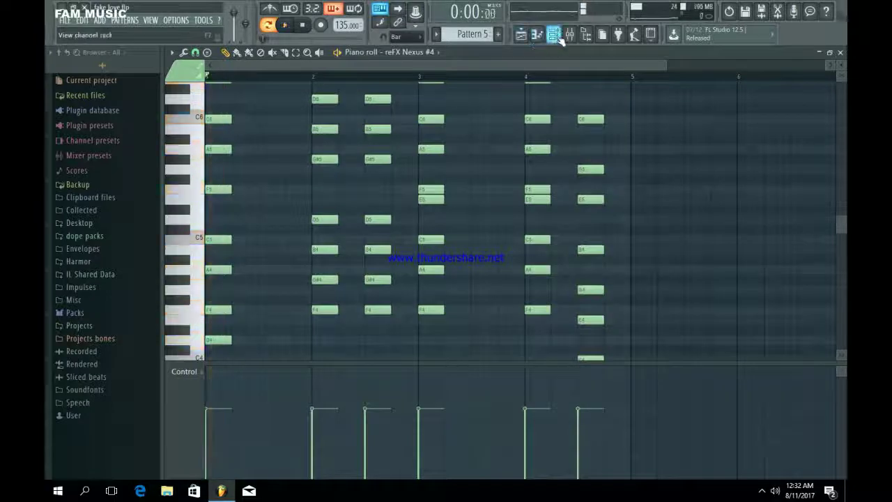
Return to the channel rack and look through the patterns next to Pattern 5
click(553, 34)
scroll(477, 28, down, 2)
scroll(476, 27, up, 2)
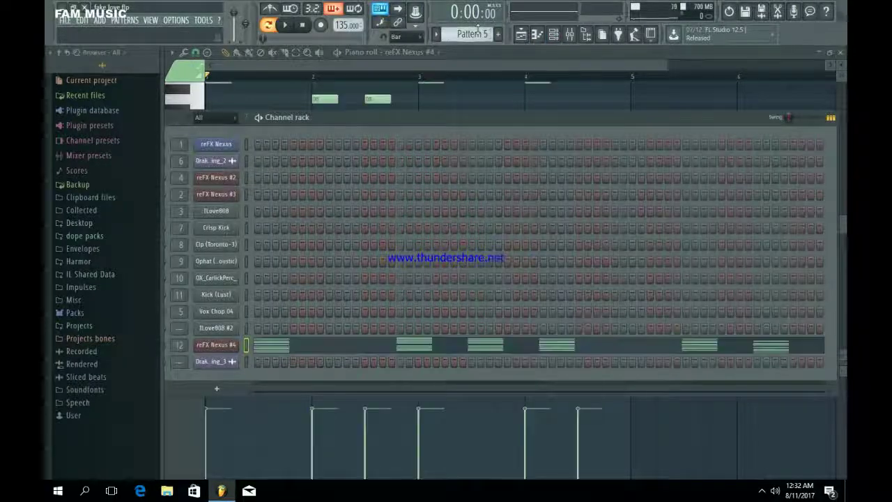
Switch to Pattern 1 and play the song arrangement in the playlist with all its pattern clips in view
scroll(479, 27, up, 2)
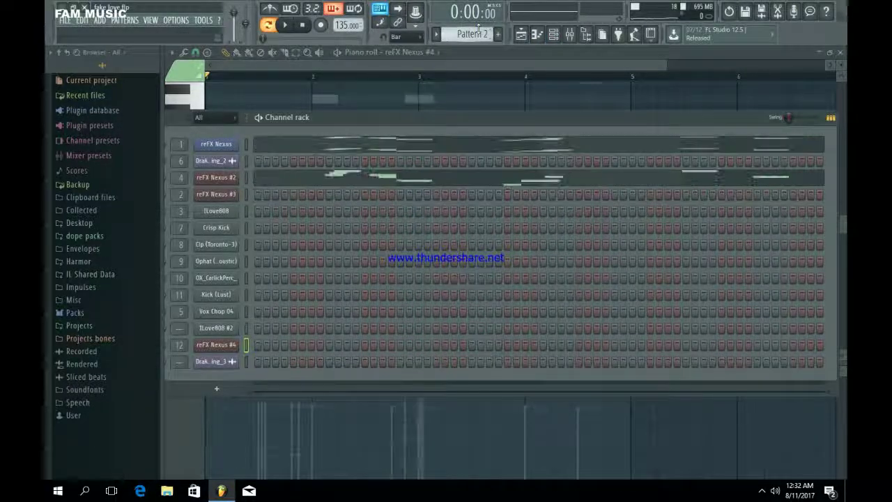
click(520, 35)
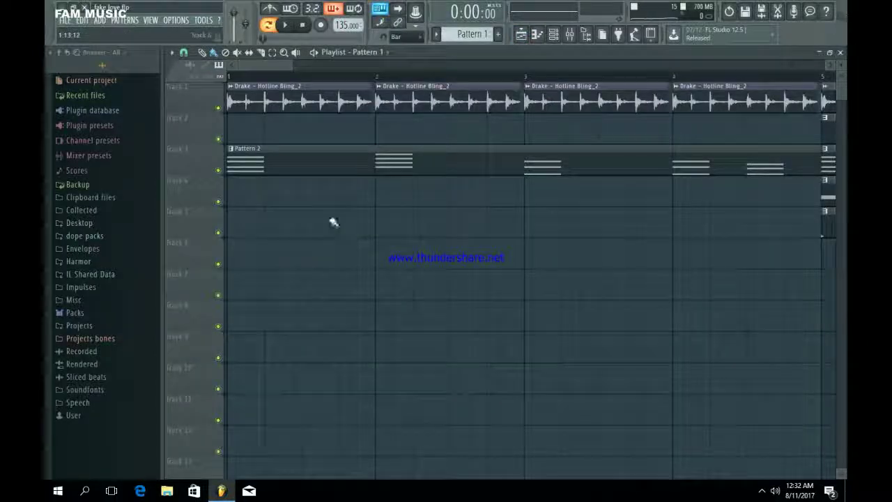
scroll(333, 222, down, 5)
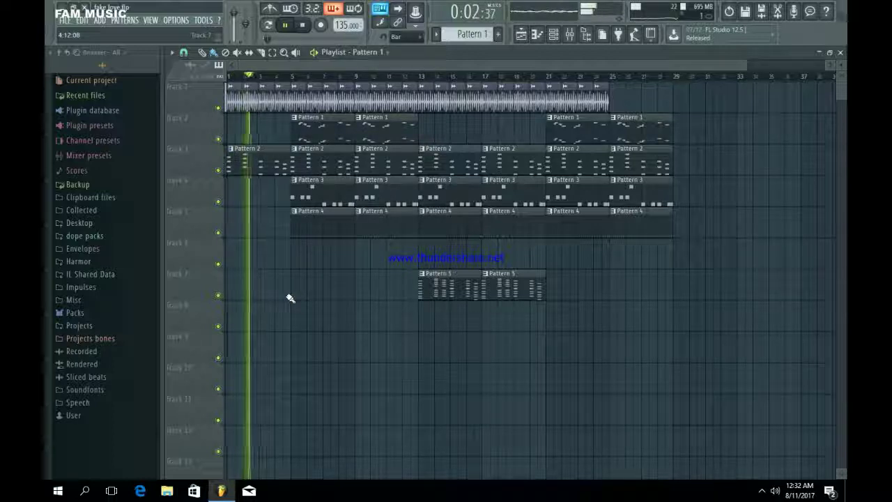
Check the mixer tracks and the channel rack during song playback, and return to the playlist
click(569, 35)
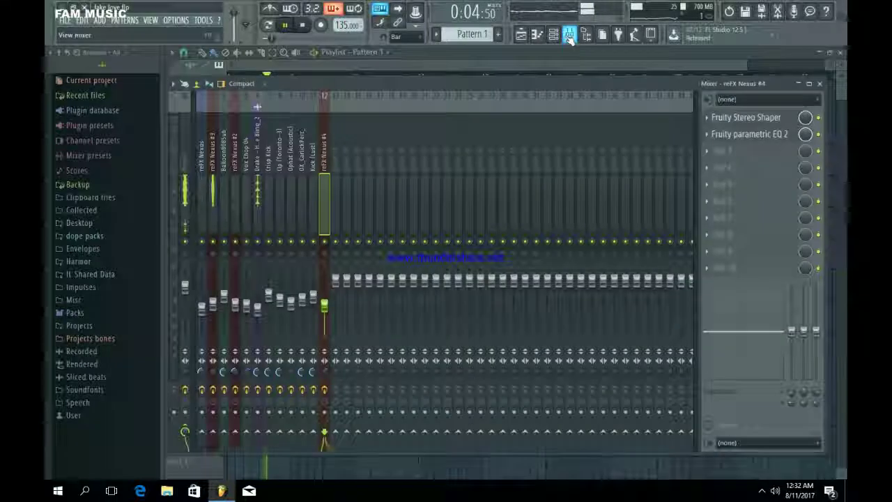
click(570, 35)
click(553, 35)
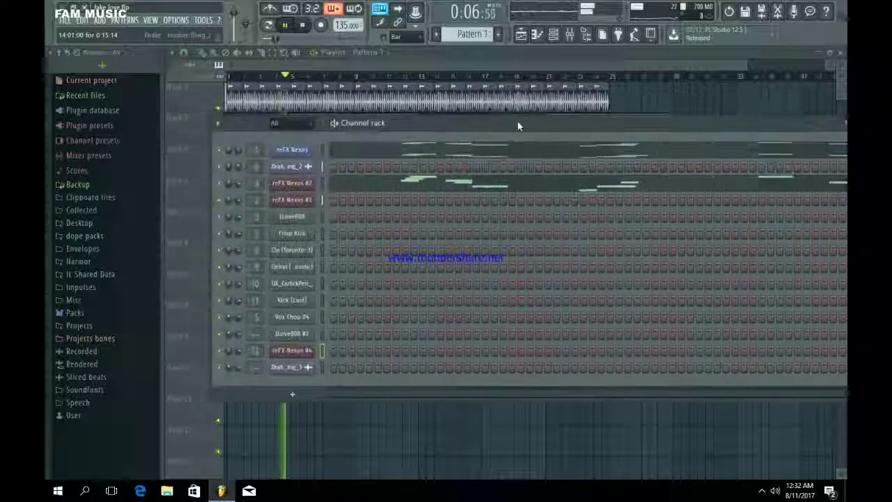
key(F6)
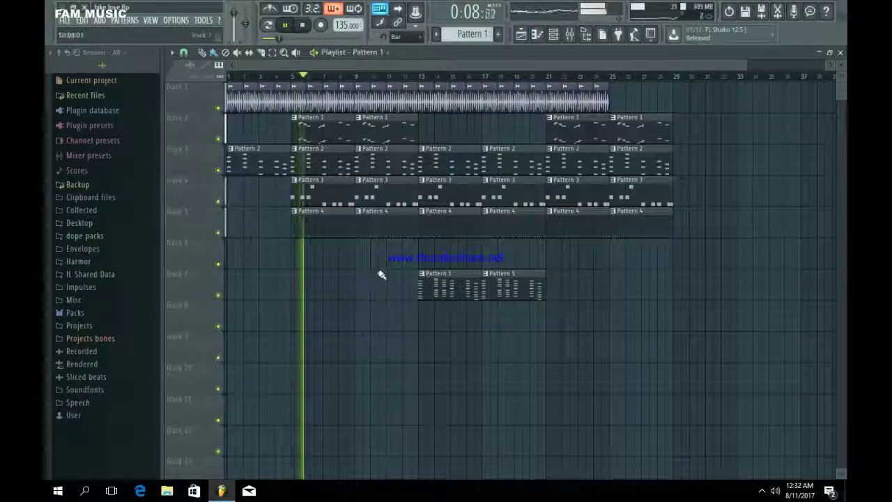